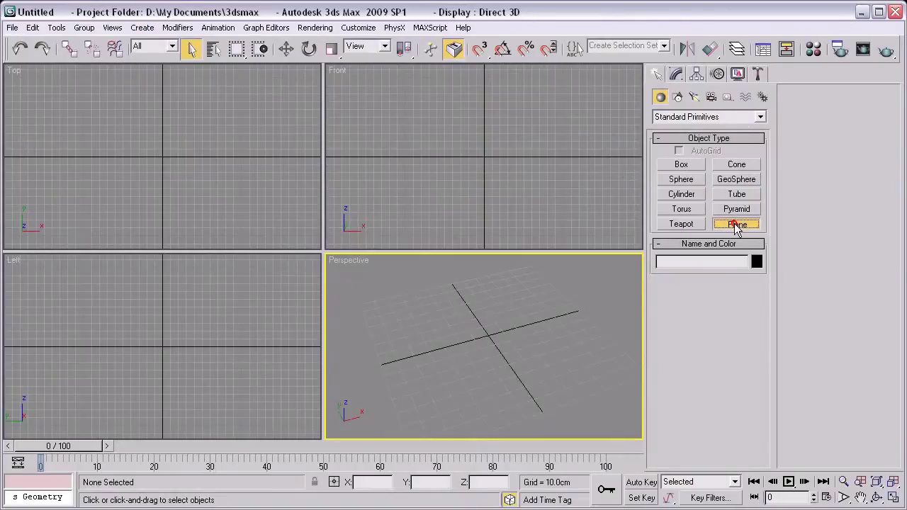
Step: Draw a 4×4-segment plane about 52 by 96 cm in the Perspective view
click(737, 224)
mouse_move(442, 304)
alt+middle_down()
mouse_move(411, 371)
mouse_move(523, 293)
mouse_move(480, 342)
mouse_move(463, 300)
mouse_move(440, 313)
alt+middle_up()
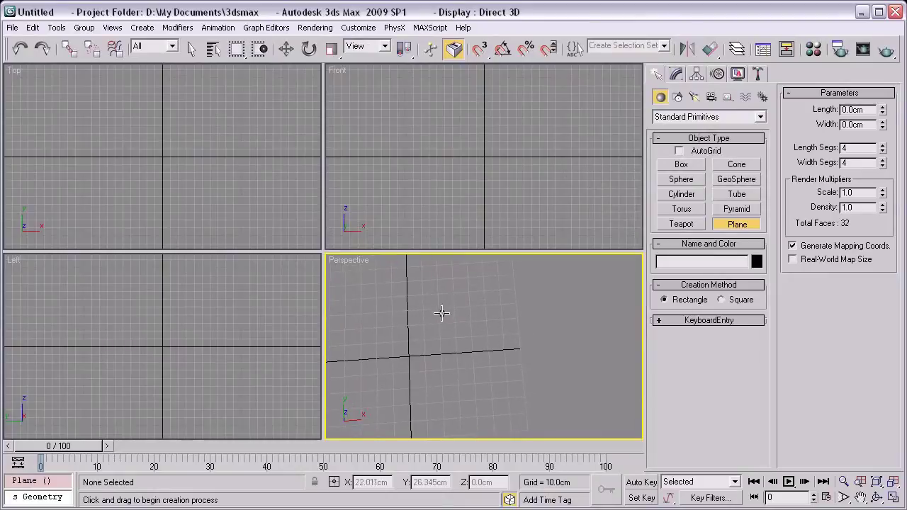
drag(441, 312, 584, 382)
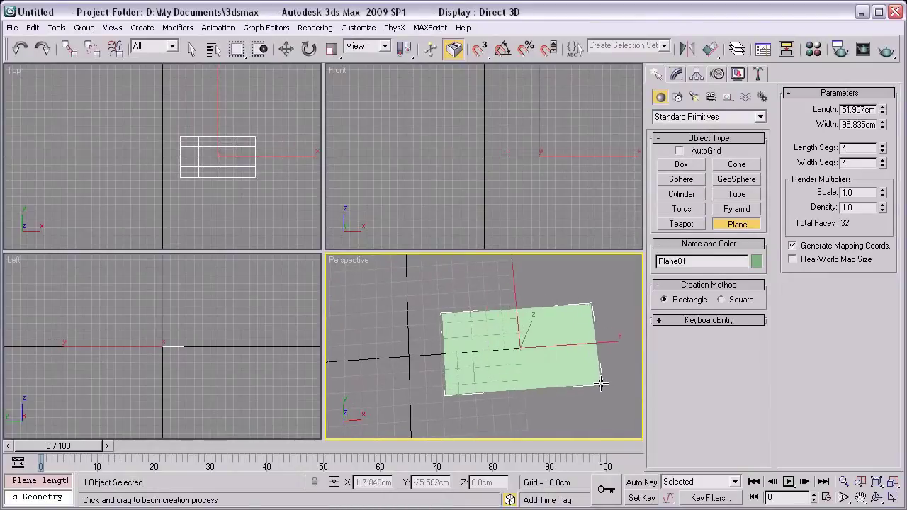
Step: Raise Plane01 about 20 cm in Z and move it to X 60.1, Y 3.1
key(w)
key(F4)
mouse_move(504, 347)
alt+middle_down()
mouse_move(464, 351)
mouse_move(480, 323)
alt+middle_up()
drag(484, 346, 496, 299)
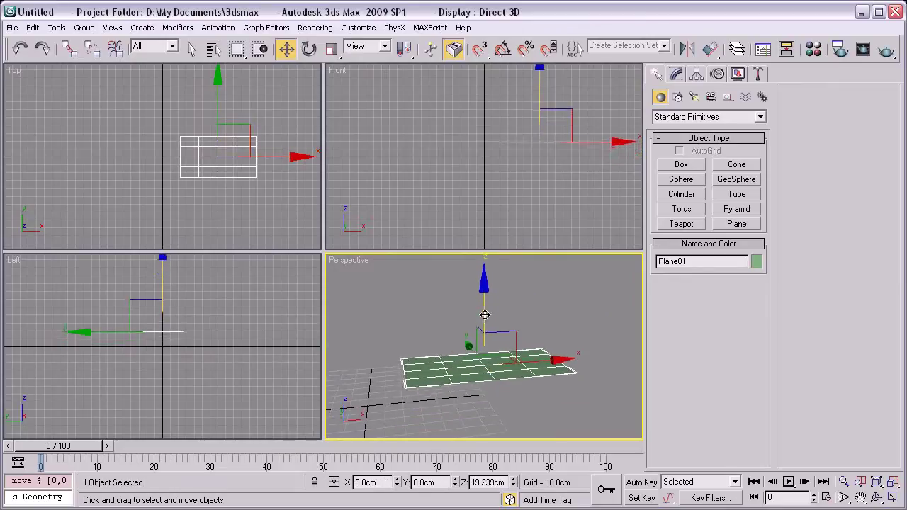
mouse_move(496, 299)
alt+middle_down()
mouse_move(486, 327)
mouse_move(454, 283)
mouse_move(430, 336)
mouse_move(431, 314)
mouse_move(522, 328)
mouse_move(518, 364)
mouse_move(538, 317)
alt+middle_up()
click(674, 73)
drag(537, 316, 524, 307)
mouse_move(524, 308)
alt+middle_down()
mouse_move(372, 254)
mouse_move(383, 217)
mouse_move(483, 262)
mouse_move(502, 247)
mouse_move(489, 280)
mouse_move(442, 263)
alt+middle_up()
key(alt+w)
Step: Open Bone Tools and move its window to the right
key(ctrl+b)
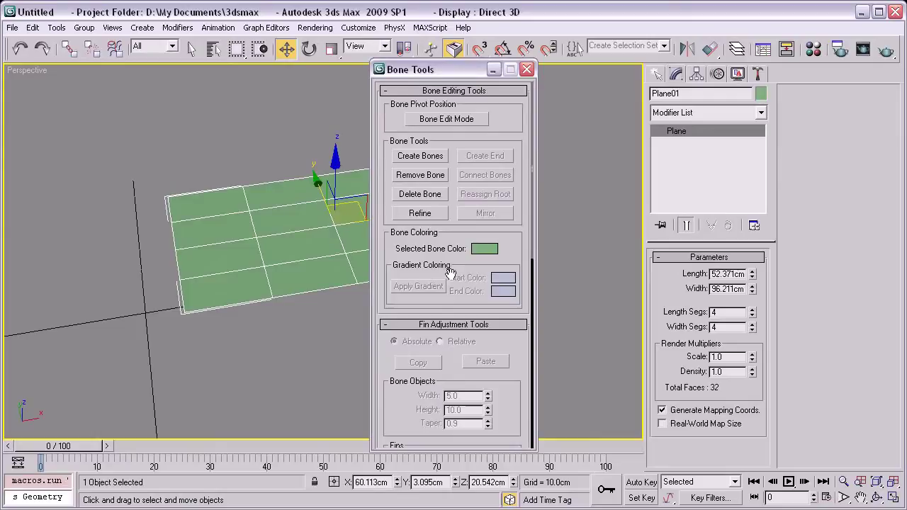
mouse_move(453, 71)
mouse_down()
mouse_move(572, 88)
mouse_move(795, 84)
mouse_move(815, 70)
mouse_up()
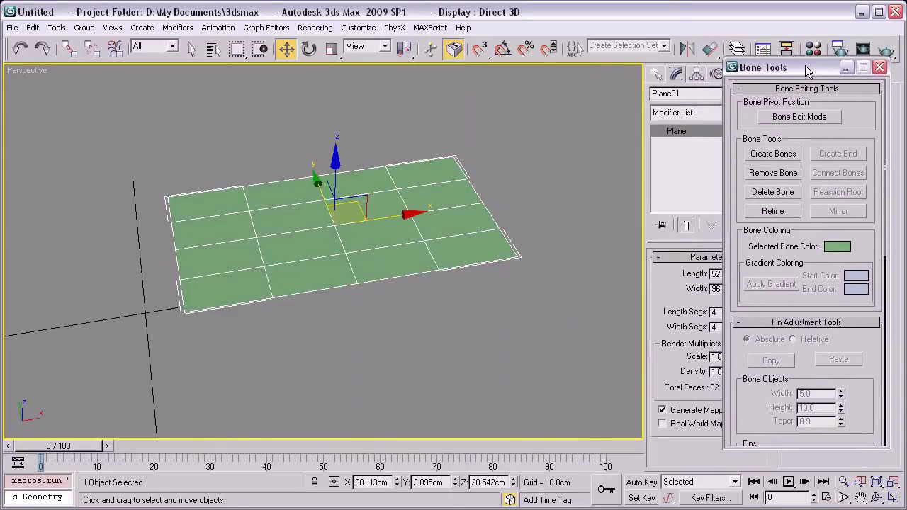
middle_drag(538, 196, 538, 208)
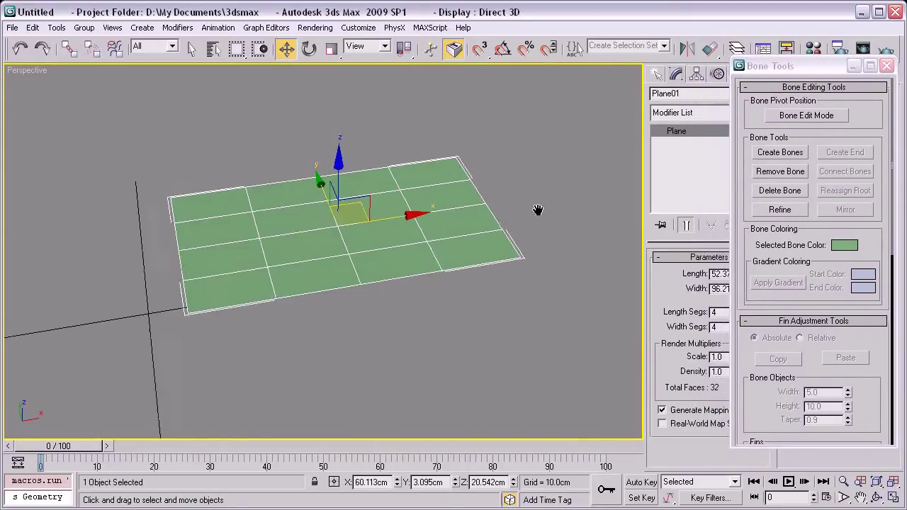
Step: In the Top view, draw a bone chain from the plane's left edge through its centre to its right edge
click(780, 152)
key(alt+w)
middle_click(178, 202)
key(alt+w)
scroll(234, 215, up, 3)
scroll(265, 196, up, 3)
scroll(184, 262, up, 1)
click(179, 248)
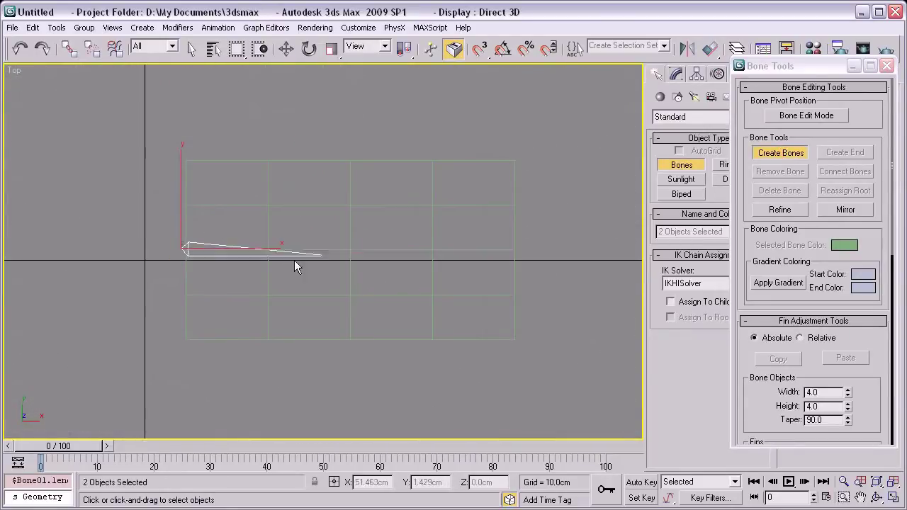
click(348, 250)
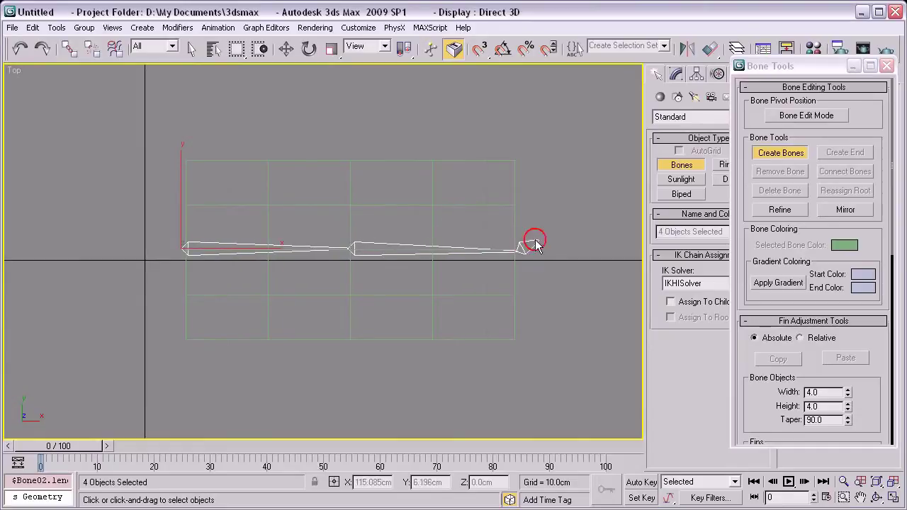
right_click(543, 279)
Step: Move the bone chain up in the Front view to the plane's height
scroll(522, 267, down, 3)
key(alt+w)
key(alt+w)
alt+middle_drag(436, 318, 431, 263)
key(alt+w)
middle_drag(449, 183, 454, 187)
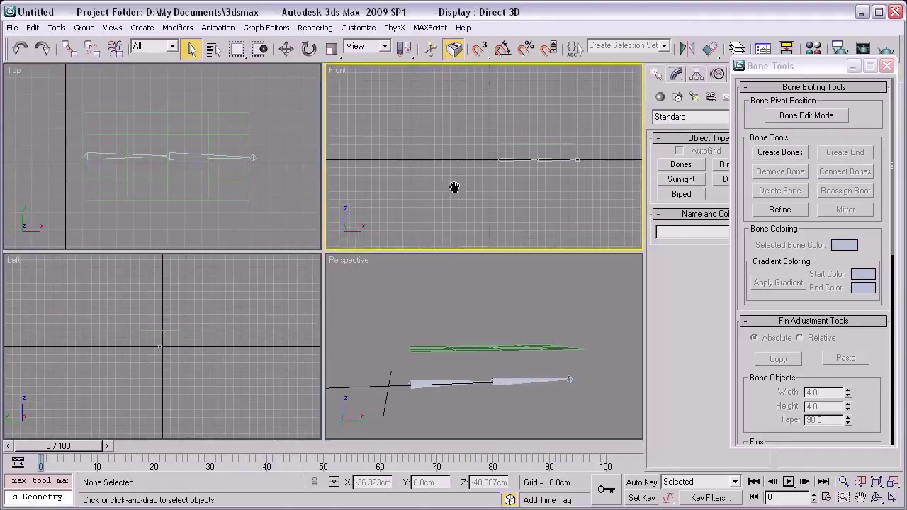
click(509, 161)
middle_drag(509, 163, 470, 187)
Step: Deselect the bones, select Plane01, and close the Bone Tools window
key(alt+w)
key(w)
scroll(428, 135, up, 2)
middle_drag(428, 136, 363, 313)
drag(338, 303, 364, 199)
middle_drag(459, 204, 161, 249)
click(451, 355)
key(alt+w)
middle_click(520, 361)
key(alt+w)
alt+middle_drag(377, 228, 355, 265)
scroll(419, 242, up, 2)
key(q)
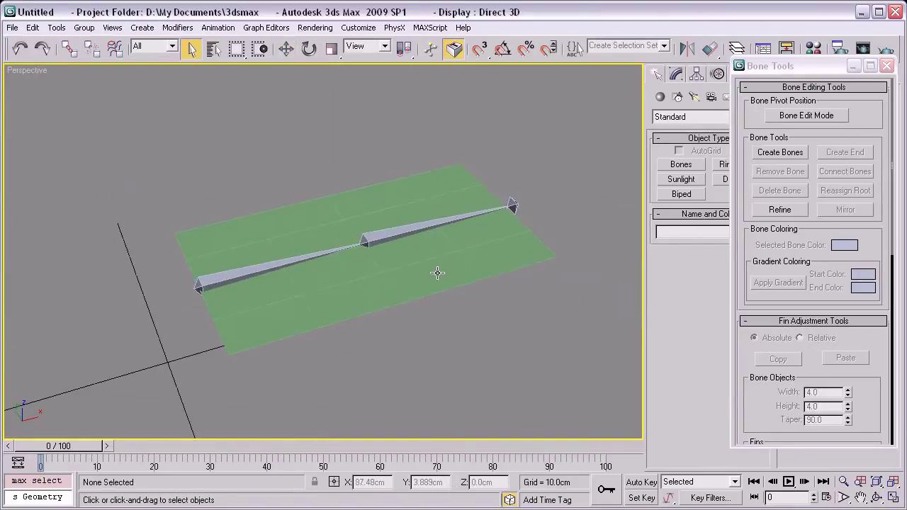
click(438, 272)
mouse_move(439, 217)
alt+middle_down()
mouse_move(413, 247)
mouse_move(411, 307)
mouse_move(395, 122)
mouse_move(415, 189)
mouse_move(406, 216)
alt+middle_up()
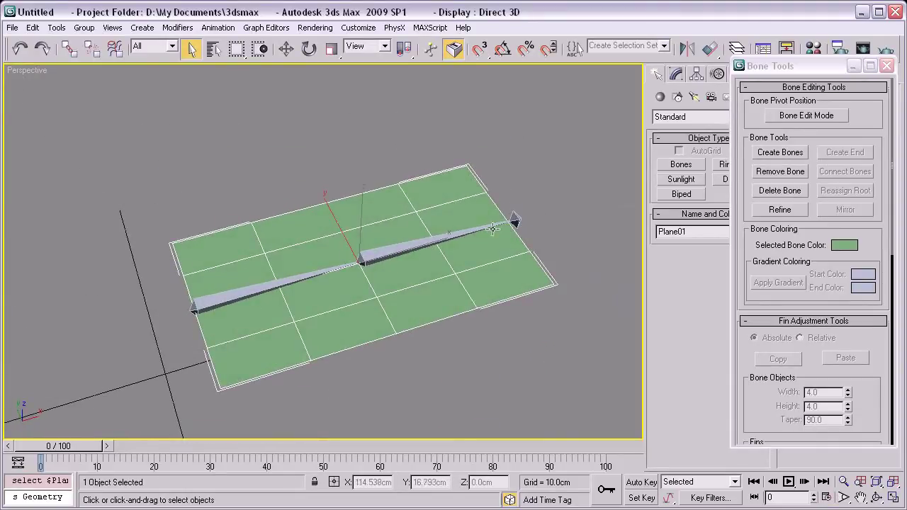
drag(844, 71, 822, 83)
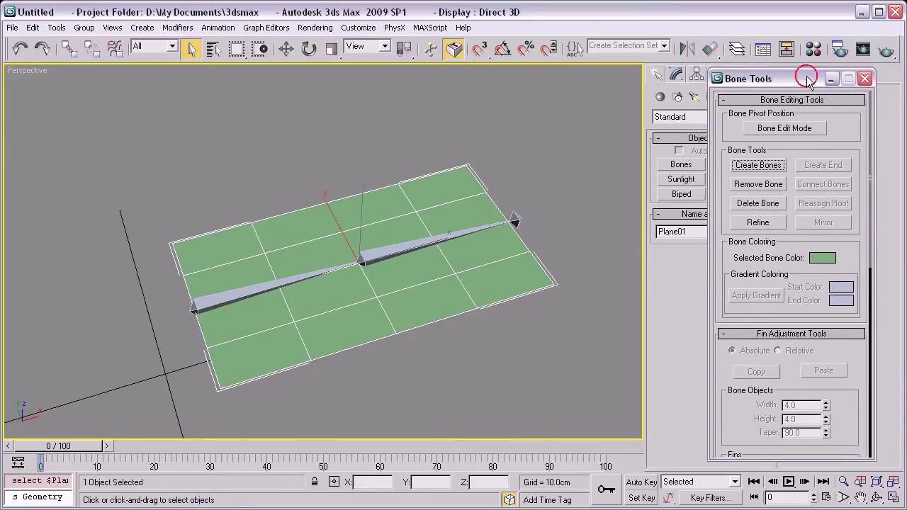
click(866, 78)
mouse_move(572, 197)
alt+middle_down()
mouse_move(411, 163)
mouse_move(461, 186)
alt+middle_up()
click(203, 281)
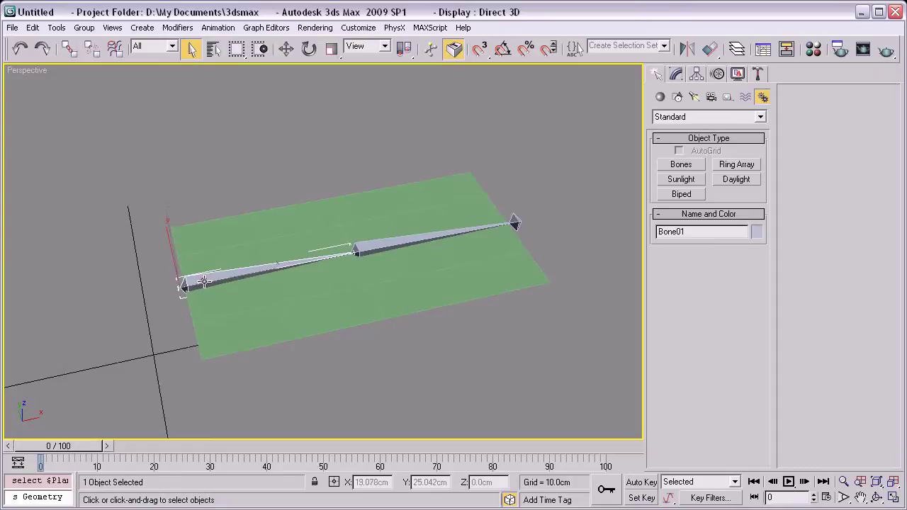
key(w)
alt+middle_drag(203, 281, 370, 251)
click(371, 250)
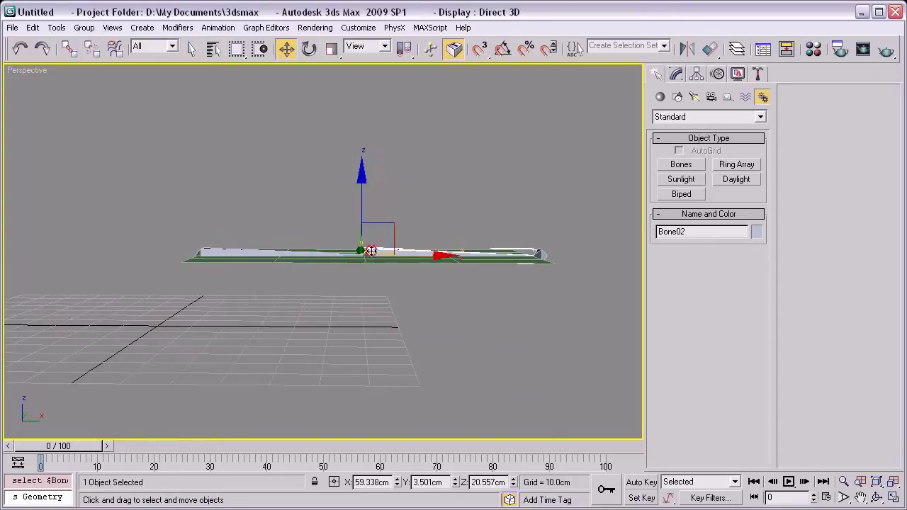
drag(361, 203, 374, 207)
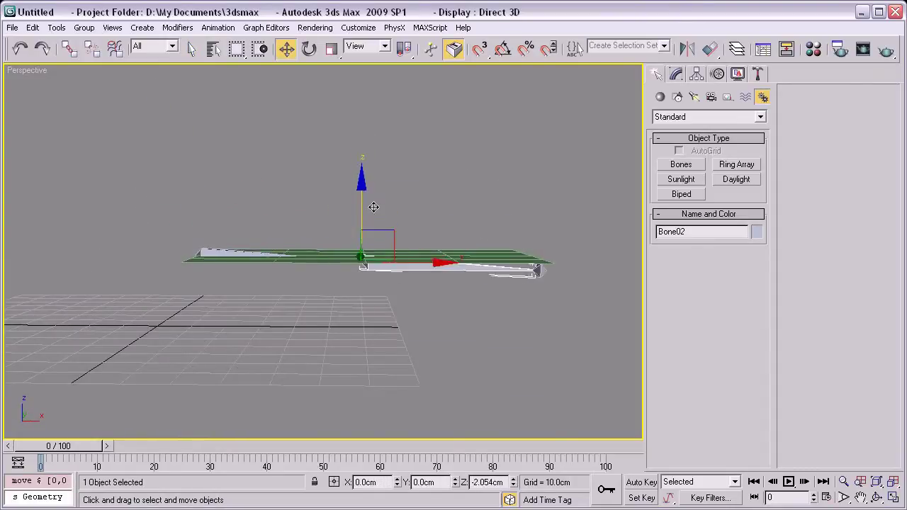
key(ctrl+z)
mouse_move(389, 187)
alt+middle_down()
mouse_move(401, 171)
mouse_move(416, 216)
alt+middle_up()
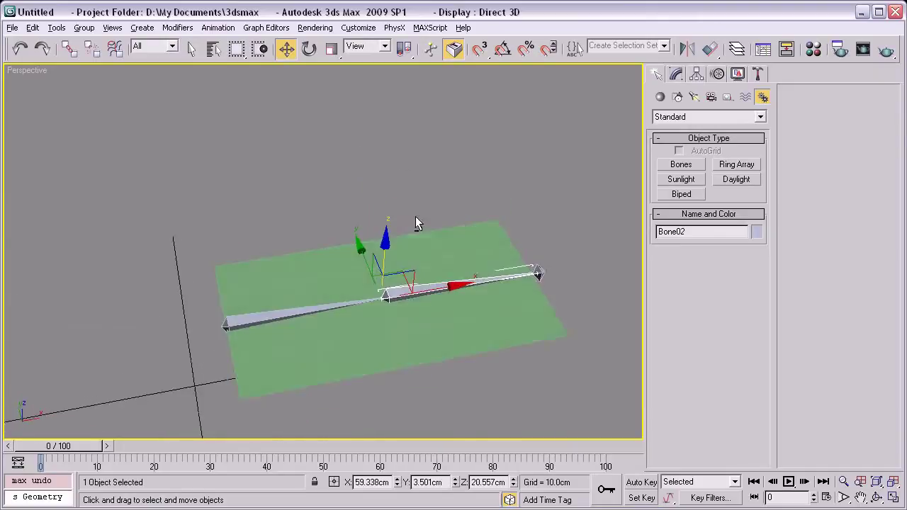
click(274, 286)
key(q)
double_click(255, 318)
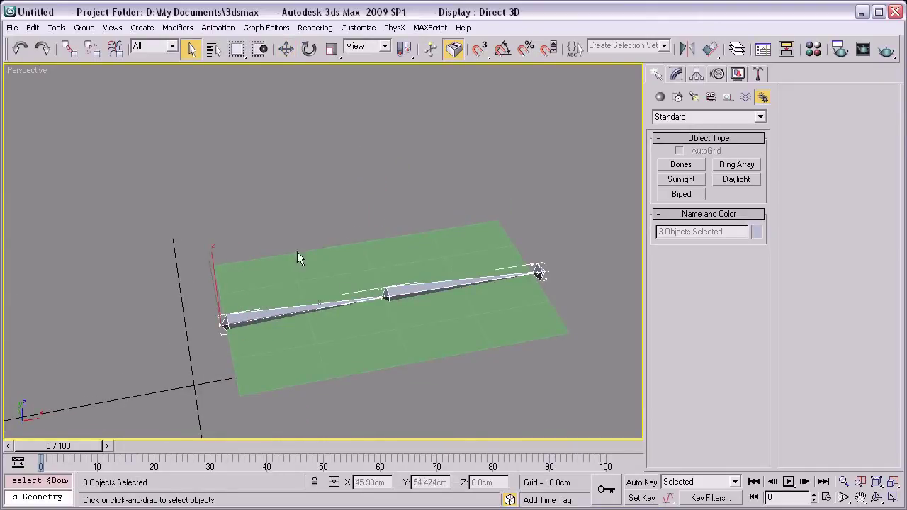
key(ctrl+b)
mouse_move(444, 75)
mouse_down()
mouse_move(772, 78)
mouse_move(818, 63)
mouse_up()
click(495, 210)
click(401, 293)
alt+middle_drag(401, 293, 375, 235)
key(w)
drag(375, 217, 392, 242)
key(ctrl+z)
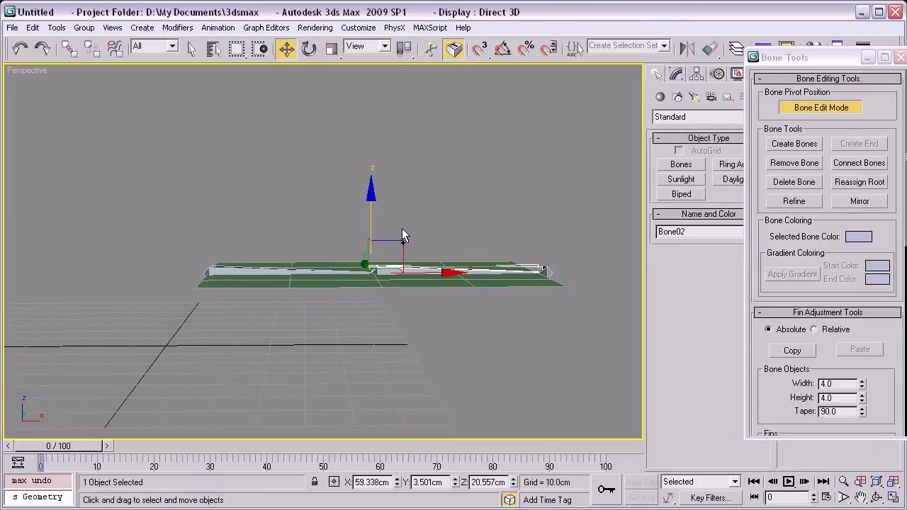
click(844, 111)
drag(818, 58, 786, 67)
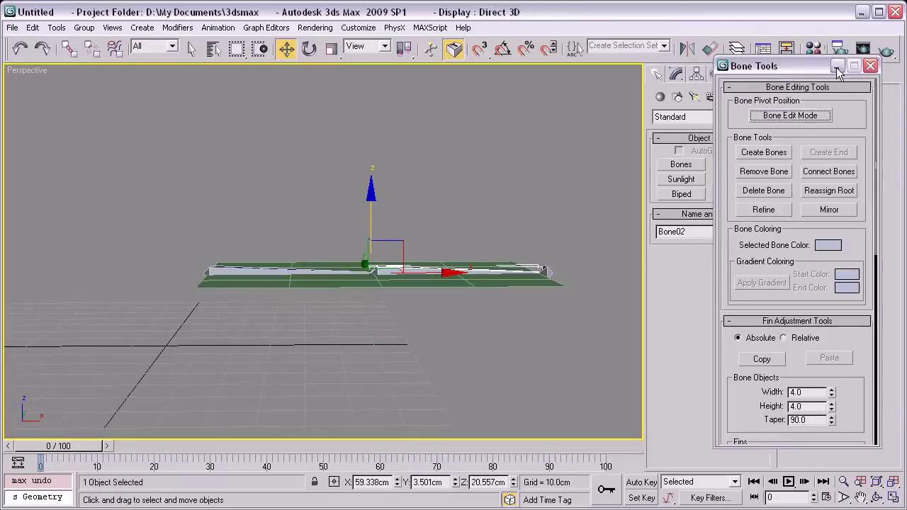
click(871, 66)
alt+middle_drag(444, 249, 386, 205)
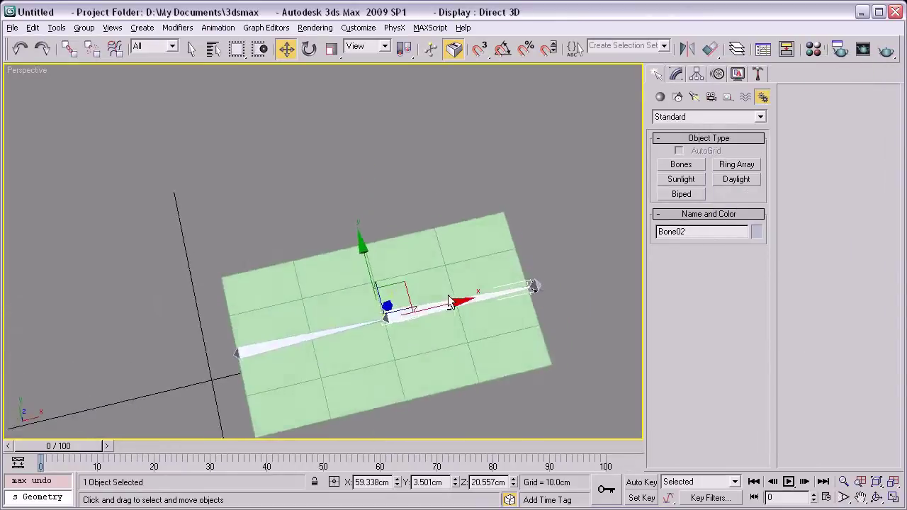
key(q)
click(542, 181)
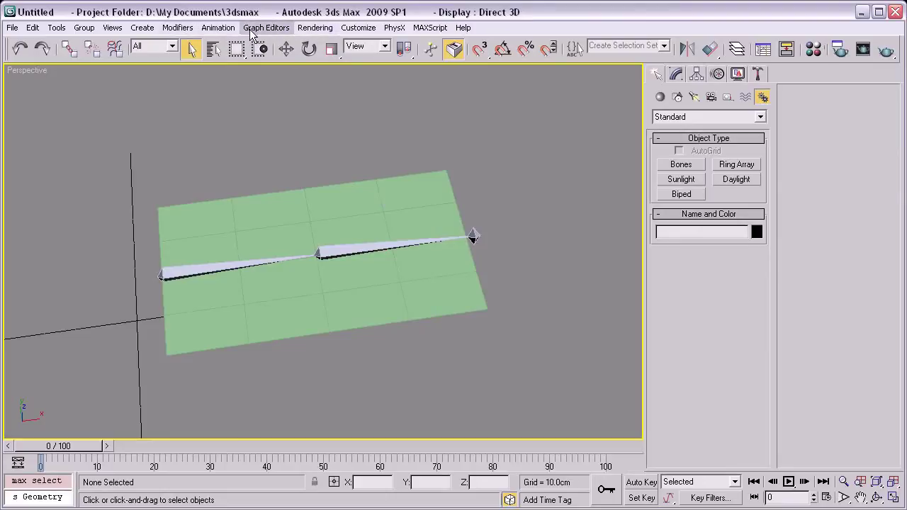
Step: Create Point01 in front of the plane with Box display and a size of 10 cm
click(142, 27)
mouse_move(153, 219)
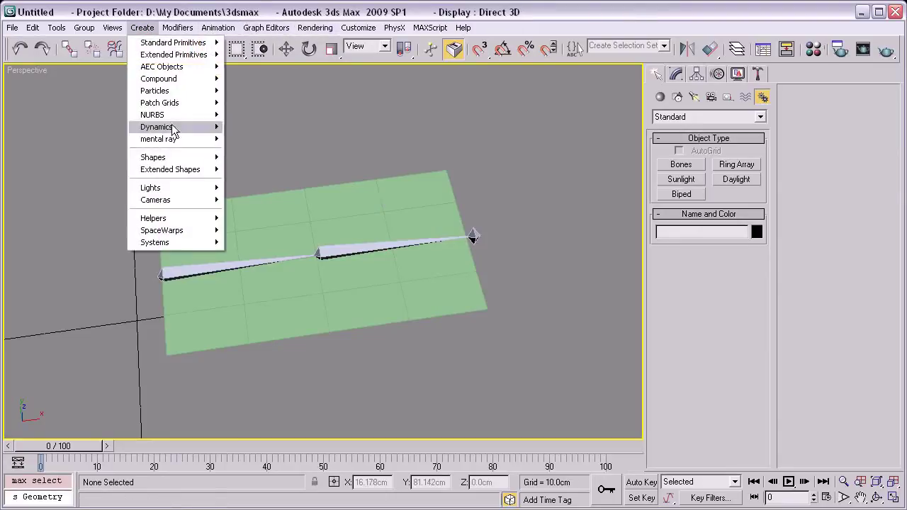
click(243, 253)
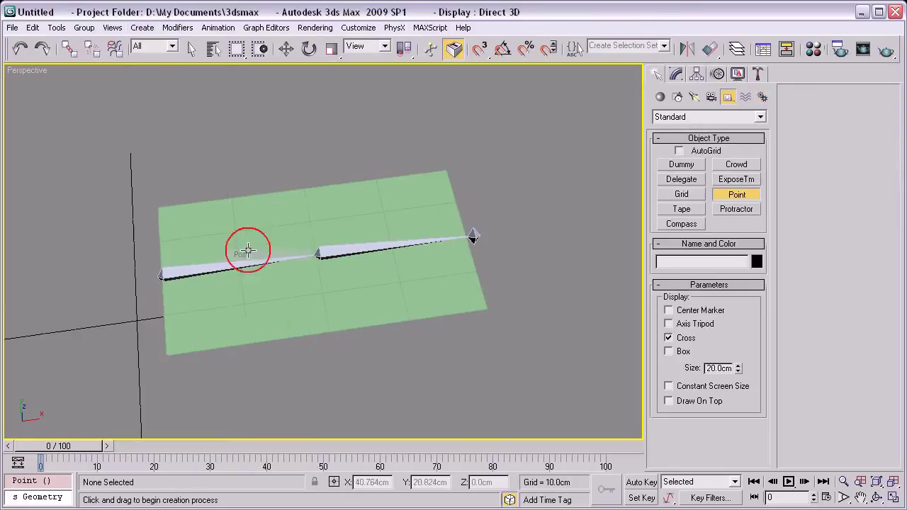
middle_drag(313, 355, 274, 260)
click(271, 345)
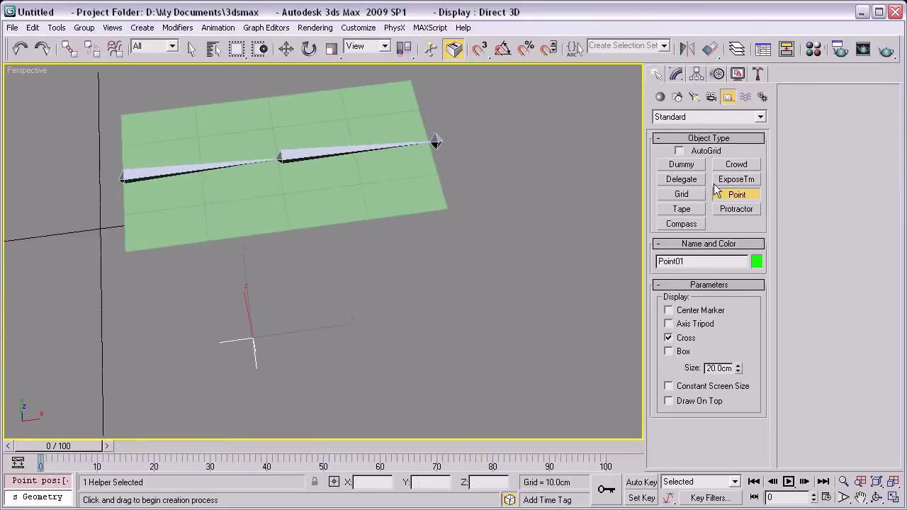
click(680, 166)
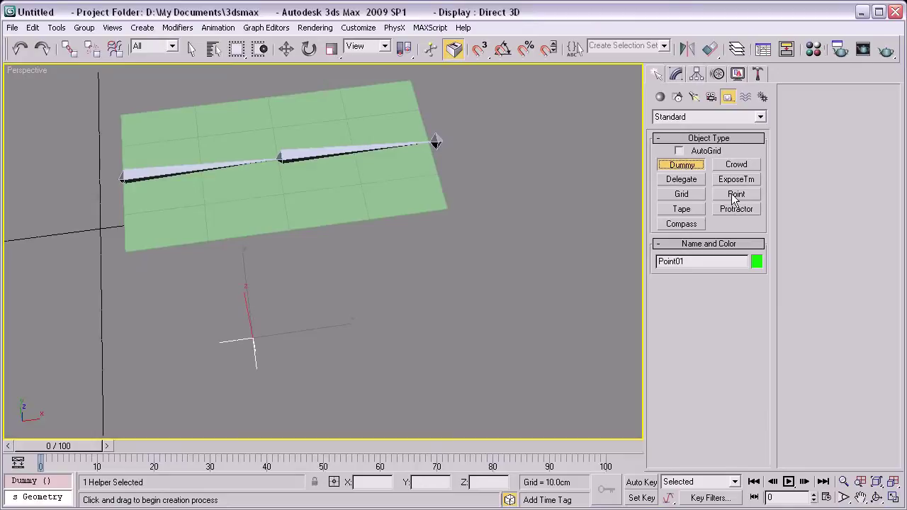
click(674, 75)
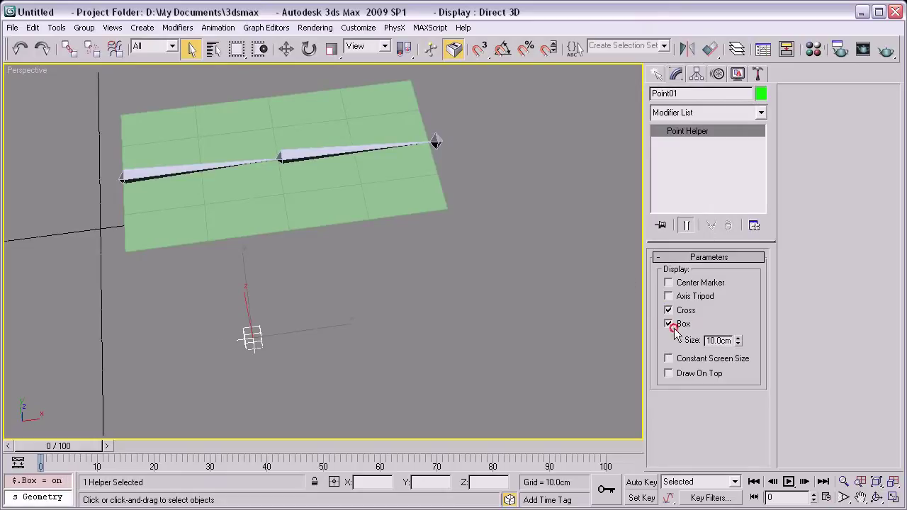
mouse_move(439, 312)
alt+middle_down()
mouse_move(298, 304)
mouse_move(247, 267)
alt+middle_up()
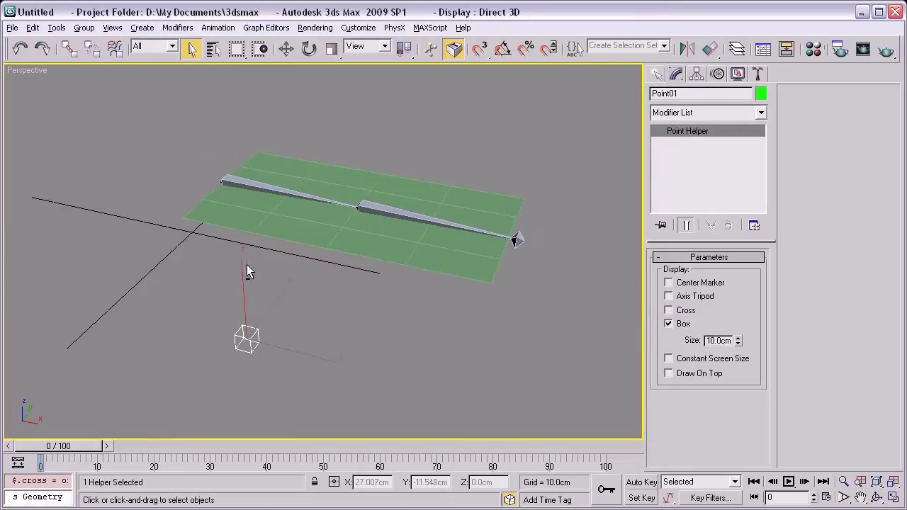
key(alt+a)
Step: Align Point01 to Bone01's pivot
click(232, 179)
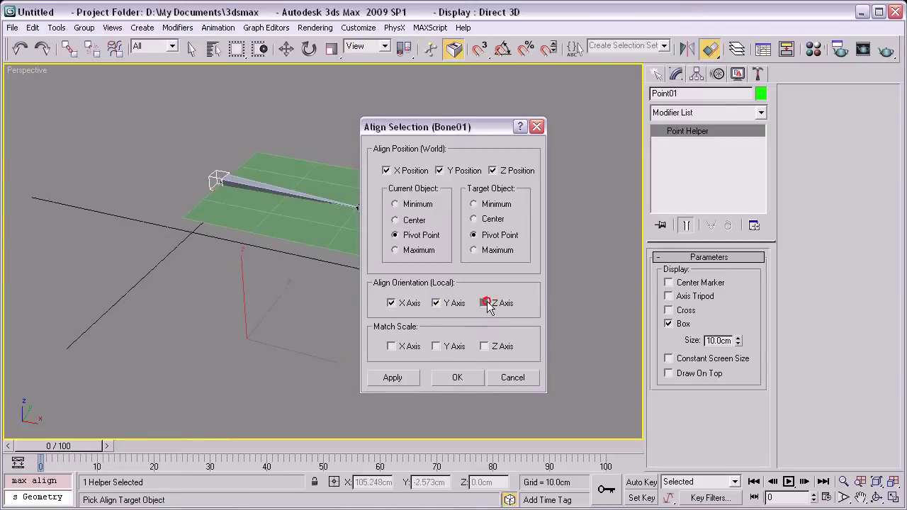
click(457, 377)
alt+middle_drag(424, 340, 411, 184)
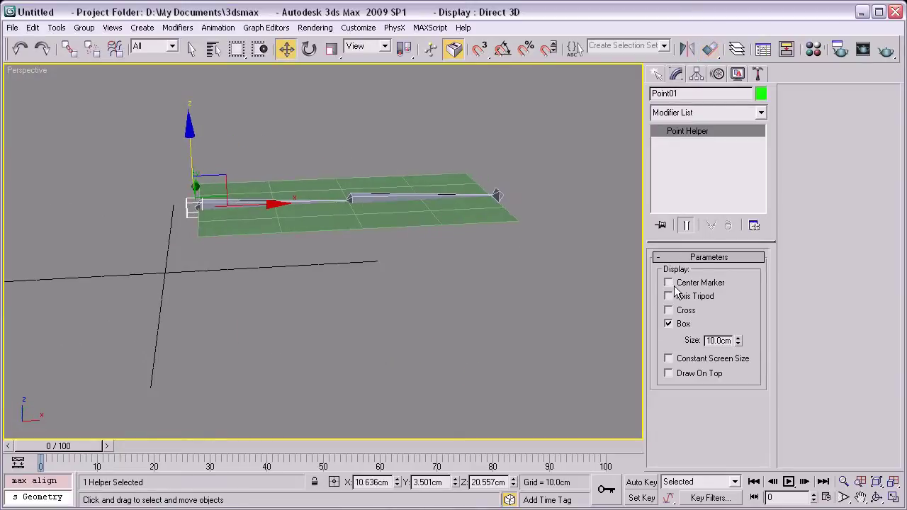
Step: Shift-clone Point01 as Point02 and align it to Bone02's pivot
shift+drag(236, 182, 333, 99)
click(456, 321)
alt+middle_drag(425, 255, 419, 214)
key(alt+a)
click(390, 223)
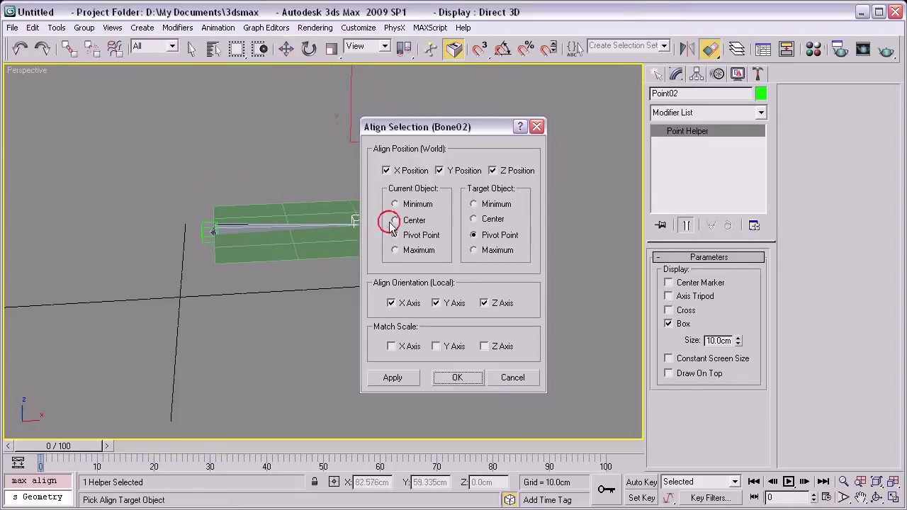
click(457, 377)
alt+middle_drag(426, 283, 418, 269)
Step: Clone Point03 from Point02, align it to Bone03's pivot, then select Bone01
shift+drag(351, 181, 436, 105)
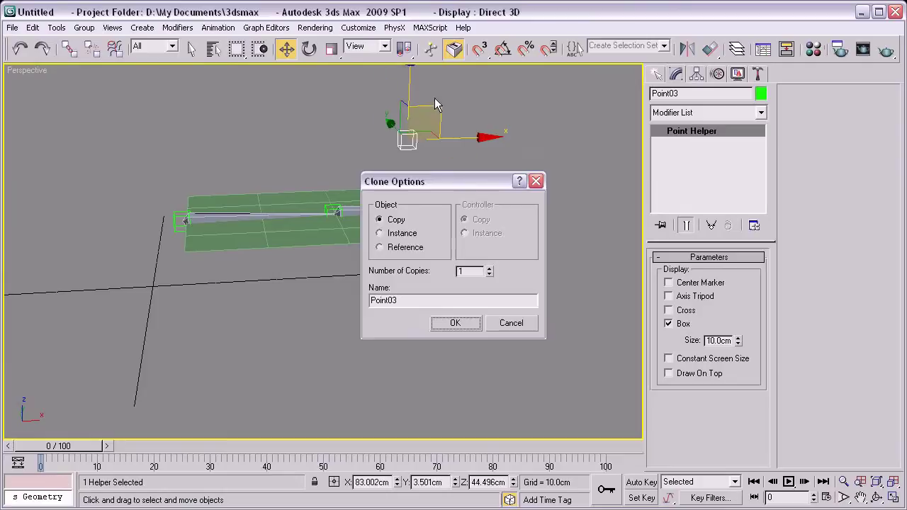
click(456, 323)
key(alt+a)
click(494, 210)
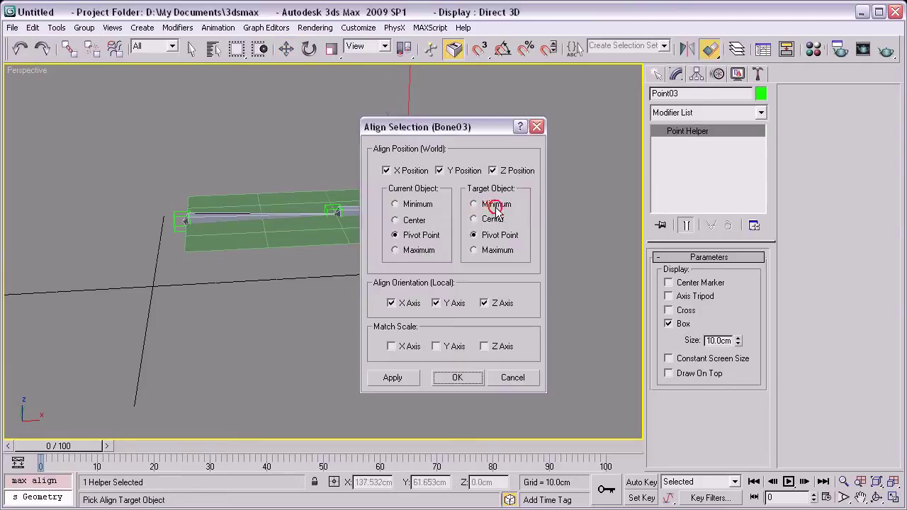
click(462, 385)
click(404, 276)
scroll(377, 335, up, 2)
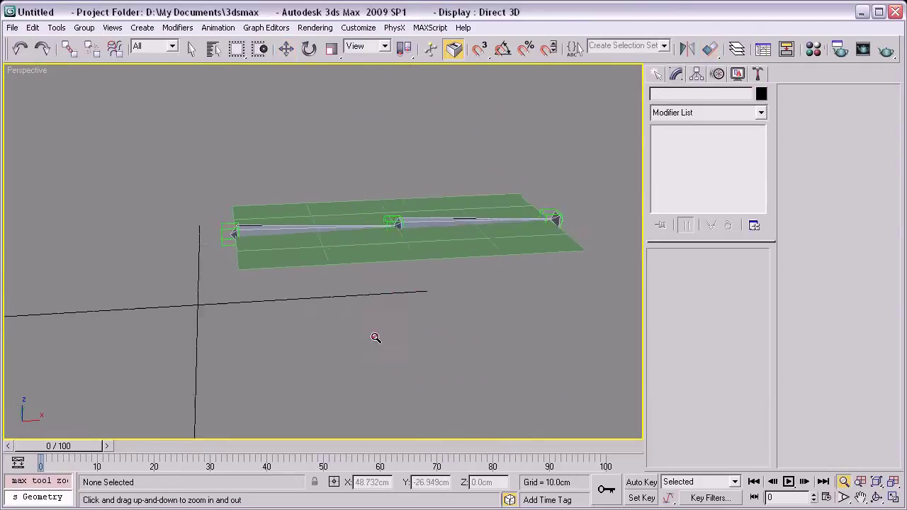
scroll(231, 194, up, 2)
click(221, 216)
Step: Give Bone01 a Position Constraint targeting Point01
click(737, 73)
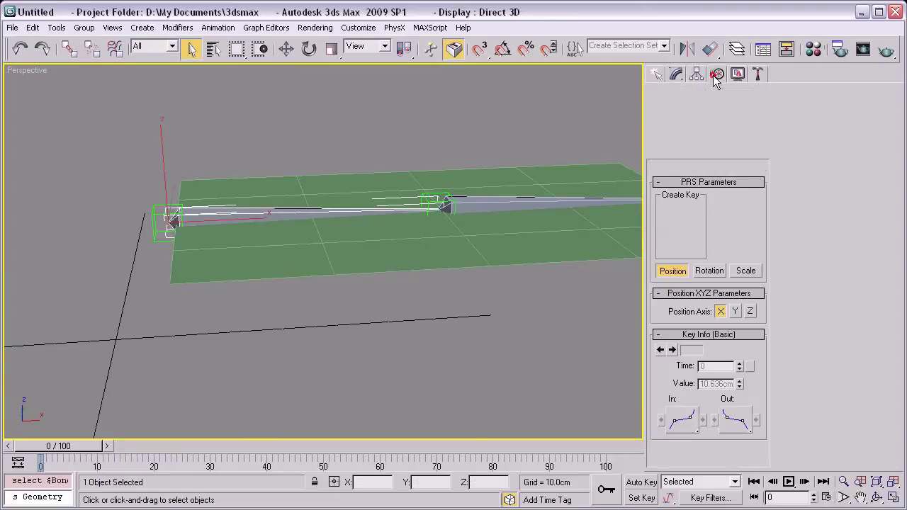
click(700, 170)
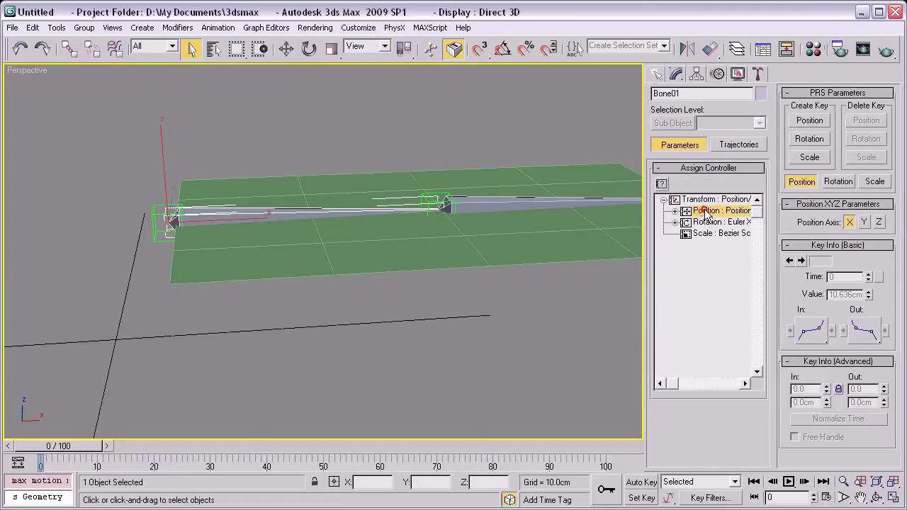
click(662, 184)
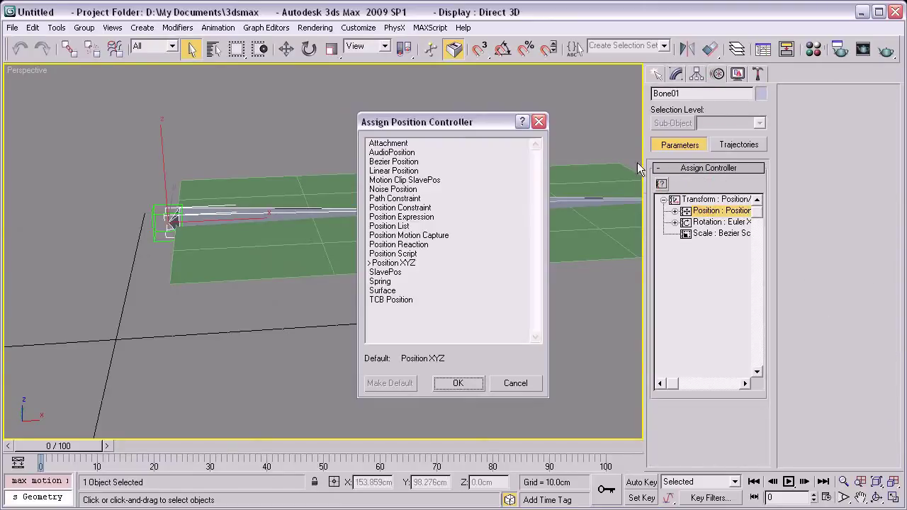
click(399, 208)
click(459, 383)
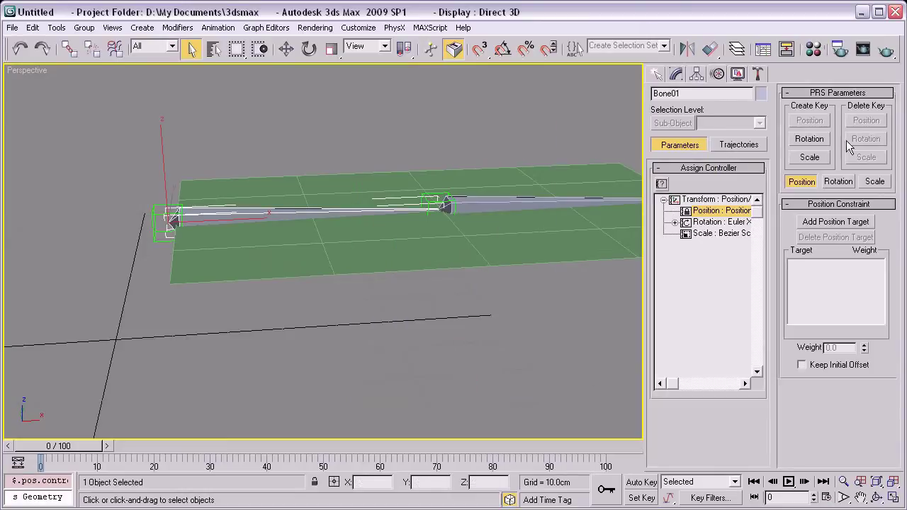
click(834, 223)
click(153, 223)
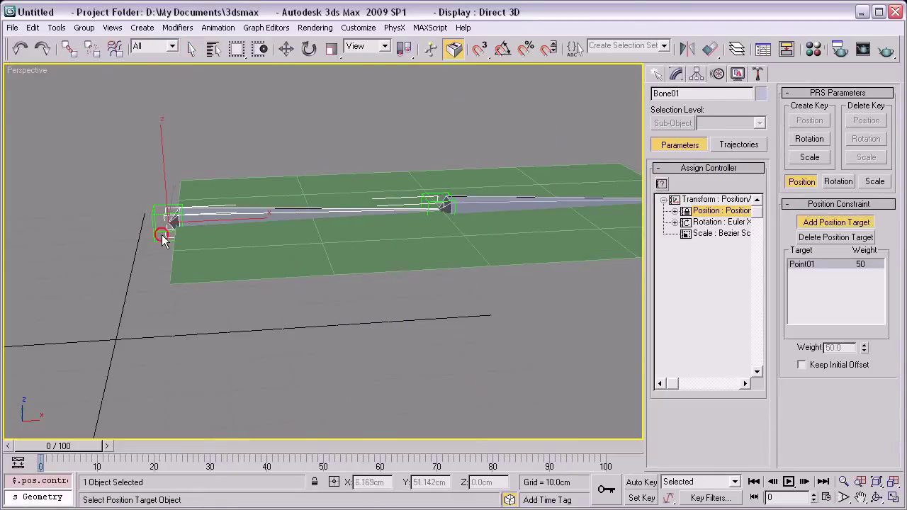
middle_drag(316, 343, 246, 339)
Step: Give Bone02 a Position Constraint targeting Point02
click(413, 204)
click(427, 206)
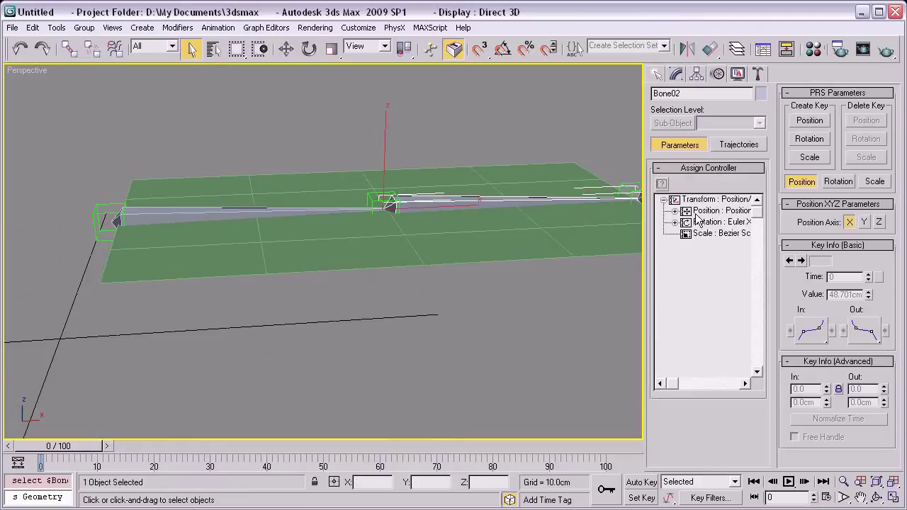
click(661, 183)
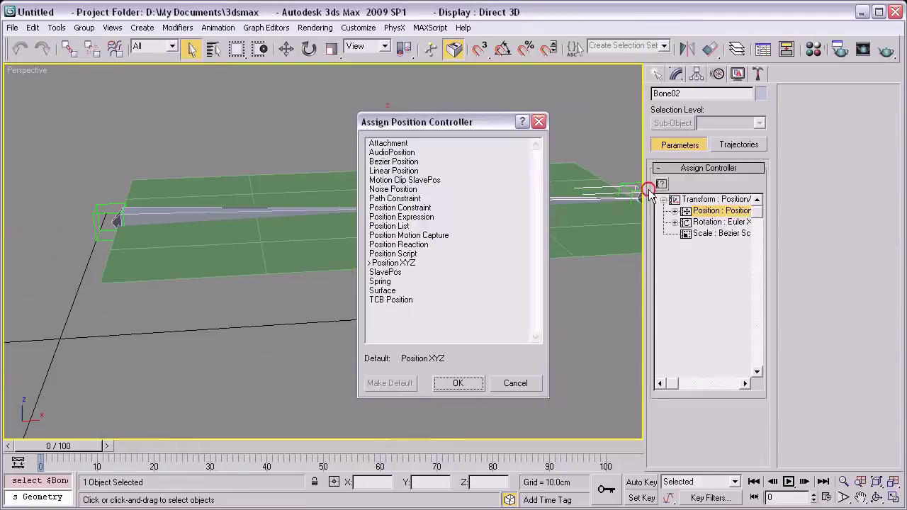
click(395, 208)
click(457, 383)
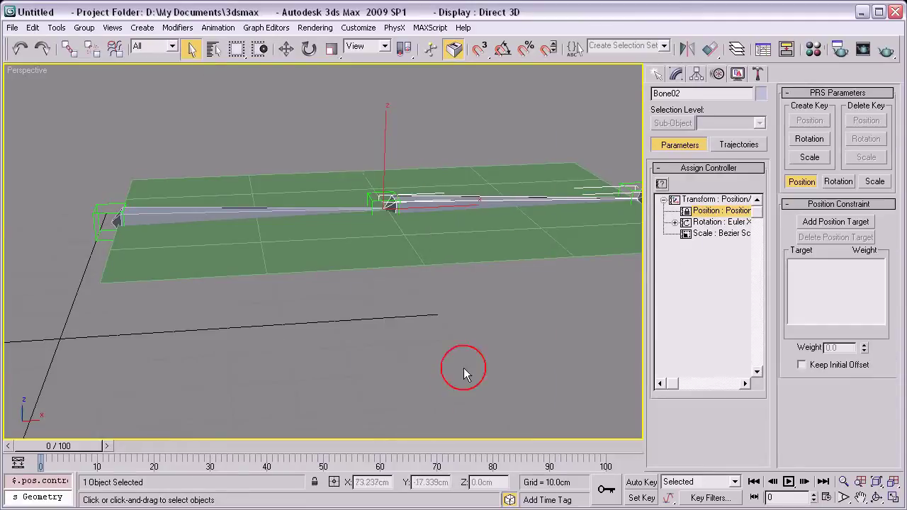
click(828, 225)
click(371, 198)
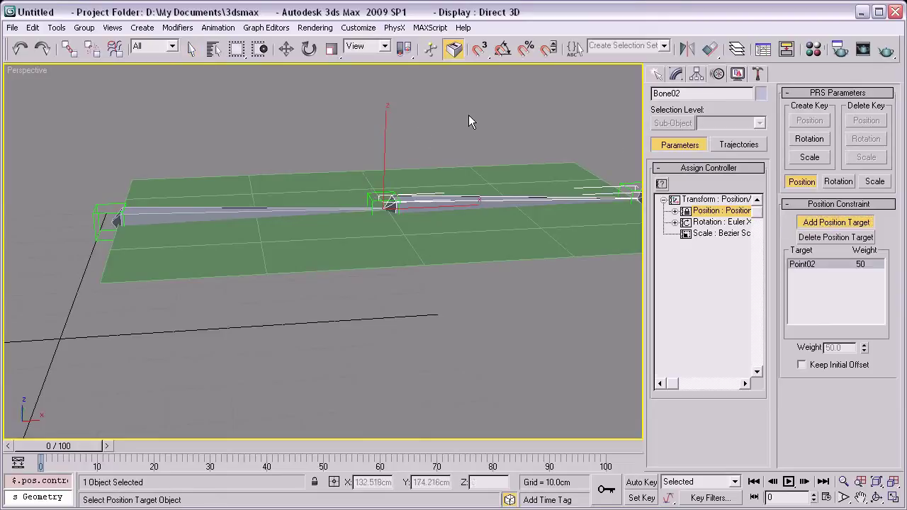
alt+middle_drag(468, 115, 361, 137)
right_click(456, 110)
Step: Give Bone03 a Position Constraint targeting Point03
click(527, 145)
middle_drag(528, 145, 378, 166)
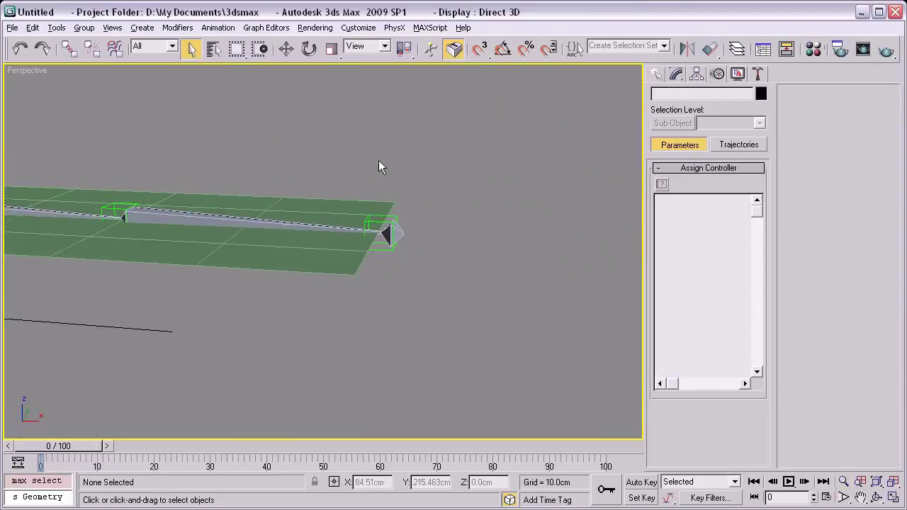
key(alt+z)
drag(379, 166, 457, 200)
click(455, 224)
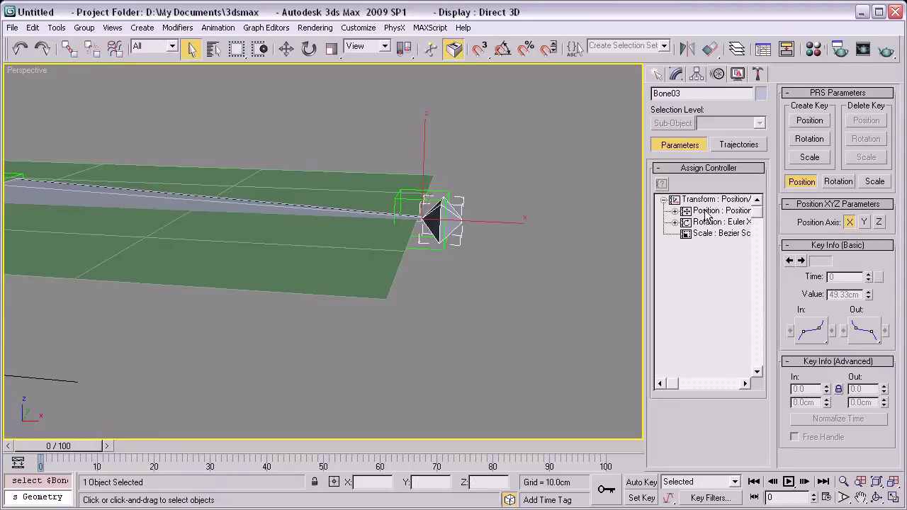
click(659, 185)
click(399, 207)
click(467, 383)
click(816, 222)
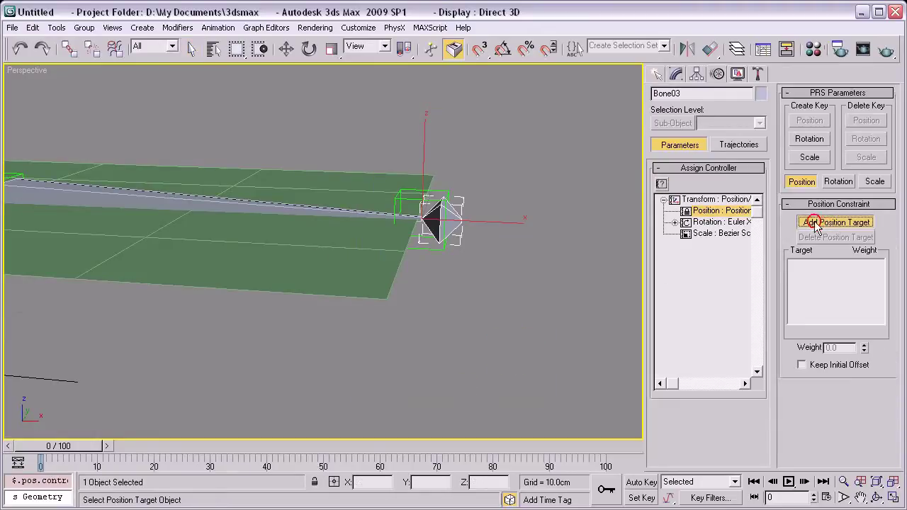
click(432, 259)
mouse_move(435, 258)
middle_down()
mouse_move(469, 310)
mouse_move(454, 294)
mouse_move(497, 202)
middle_up()
right_click(467, 308)
Step: Select Bone01 and pick its rotation controller track
key(alt+z)
mouse_move(253, 241)
mouse_down()
mouse_move(348, 234)
mouse_move(299, 336)
mouse_move(290, 330)
mouse_up()
right_click(290, 330)
click(370, 257)
middle_drag(370, 257, 252, 210)
click(706, 224)
mouse_move(591, 185)
alt+middle_down()
mouse_move(431, 168)
mouse_move(413, 205)
mouse_move(490, 188)
mouse_move(536, 192)
mouse_move(465, 196)
mouse_move(456, 255)
alt+middle_up()
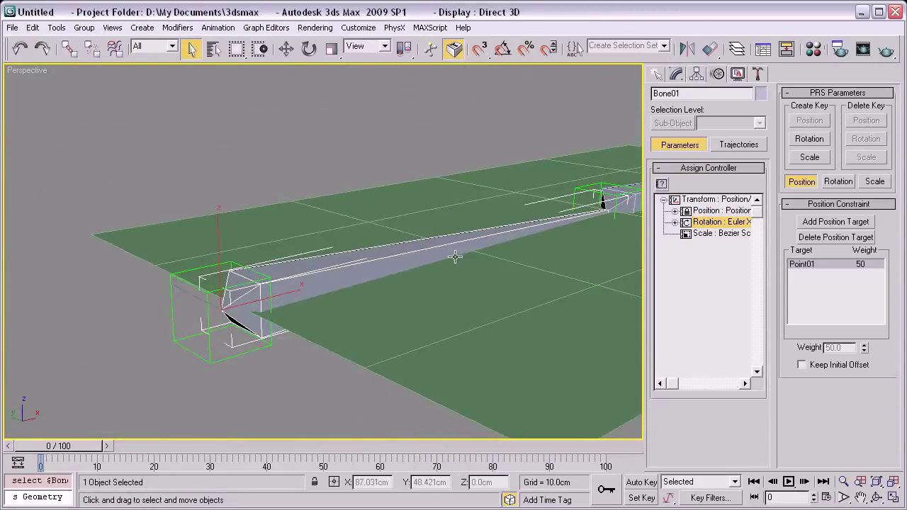
Step: Switch the Move tool's reference coordinate system to Local
key(w)
click(383, 50)
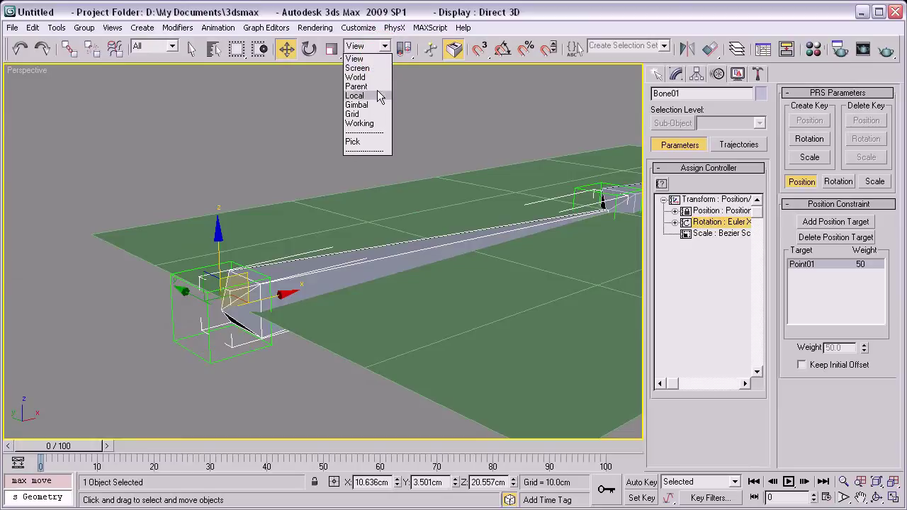
click(376, 95)
mouse_move(304, 113)
alt+middle_down()
mouse_move(265, 216)
mouse_move(294, 136)
mouse_move(418, 192)
alt+middle_up()
key(alt+z)
drag(517, 186, 517, 204)
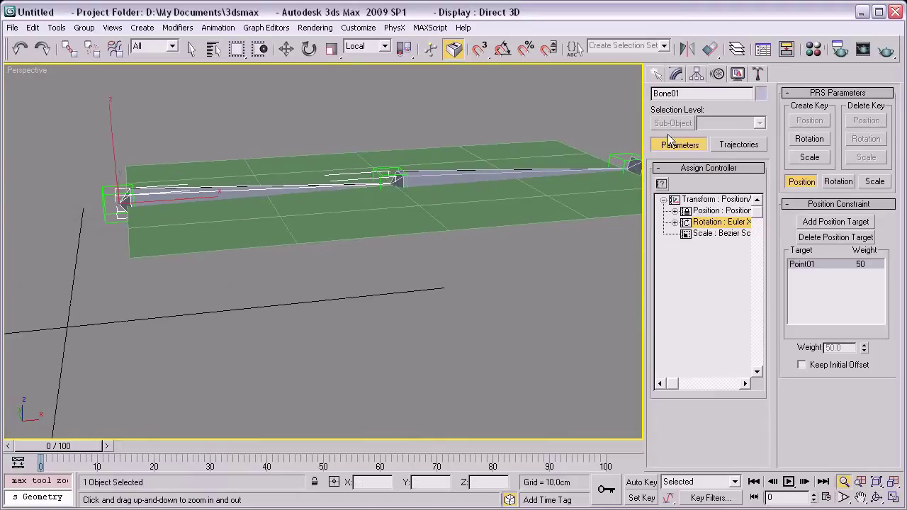
Step: Assign a LookAt Constraint to Bone01's rotation, aiming it at Point02
click(661, 185)
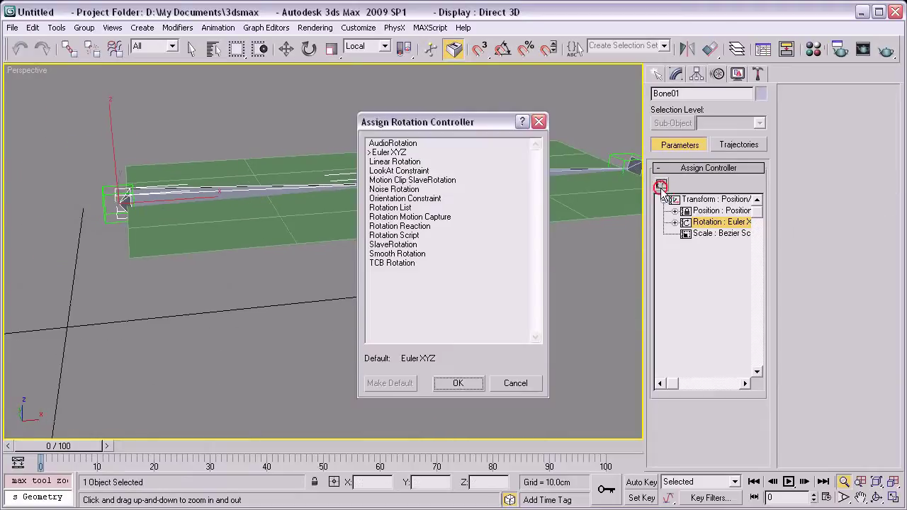
click(396, 172)
click(459, 383)
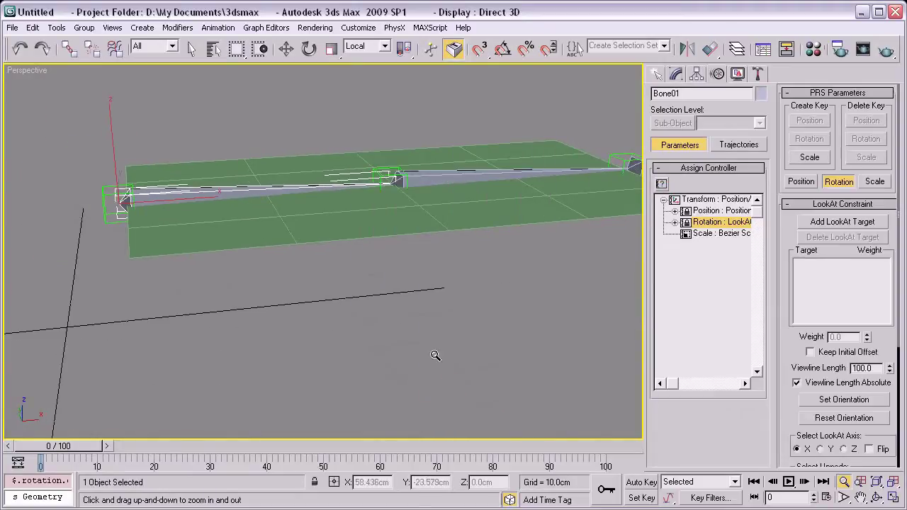
click(829, 223)
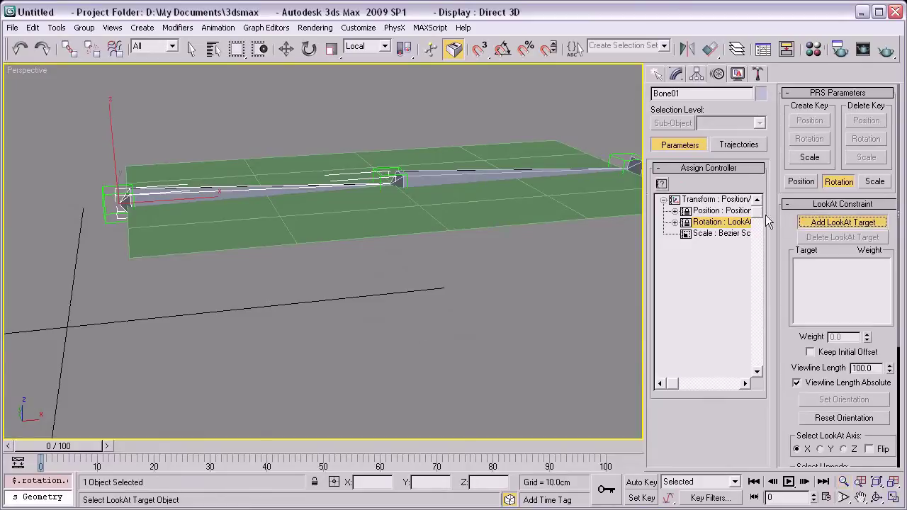
click(385, 168)
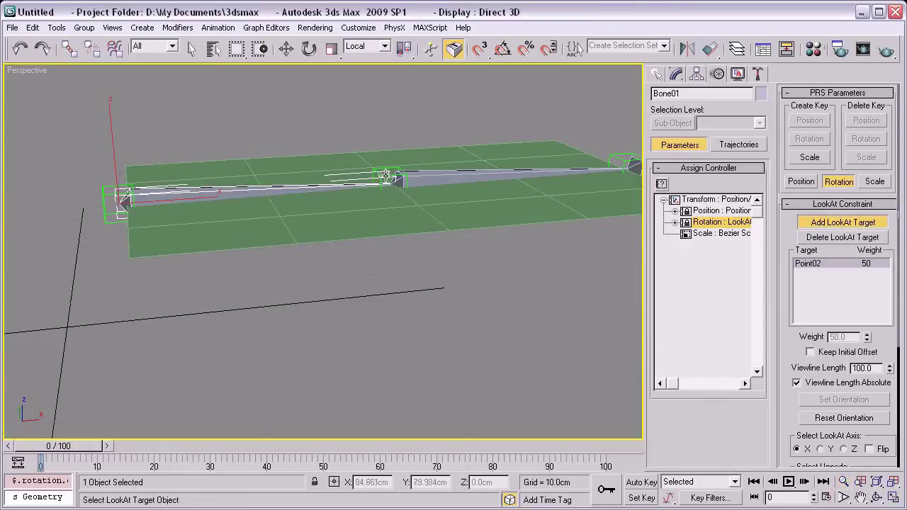
middle_drag(347, 110, 365, 142)
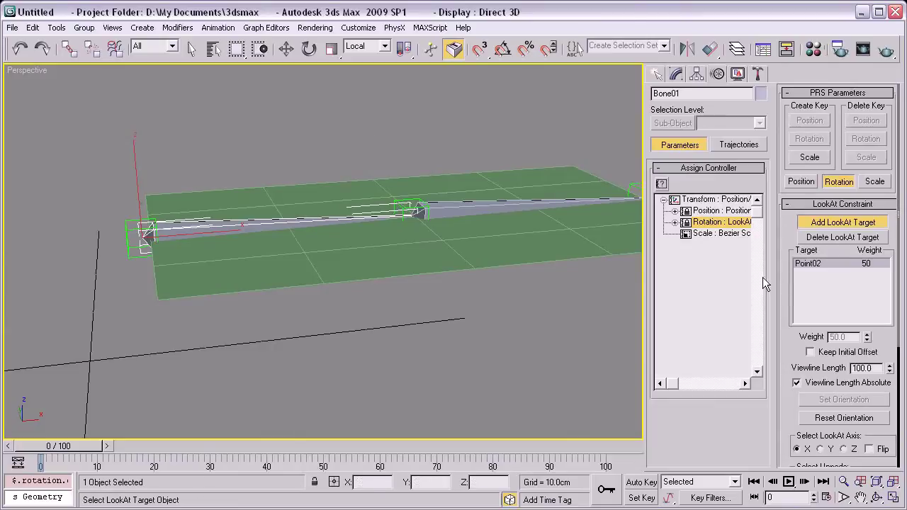
Step: Test the rig by moving Point01, undo the move, and reselect Bone01
key(w)
middle_drag(300, 147, 325, 160)
click(163, 215)
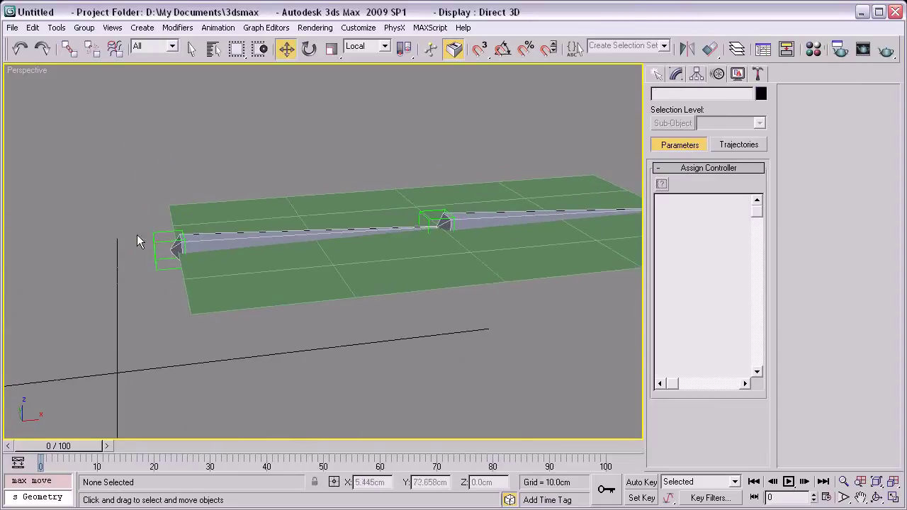
click(168, 248)
mouse_move(164, 213)
mouse_down()
mouse_move(208, 190)
mouse_move(206, 218)
mouse_up()
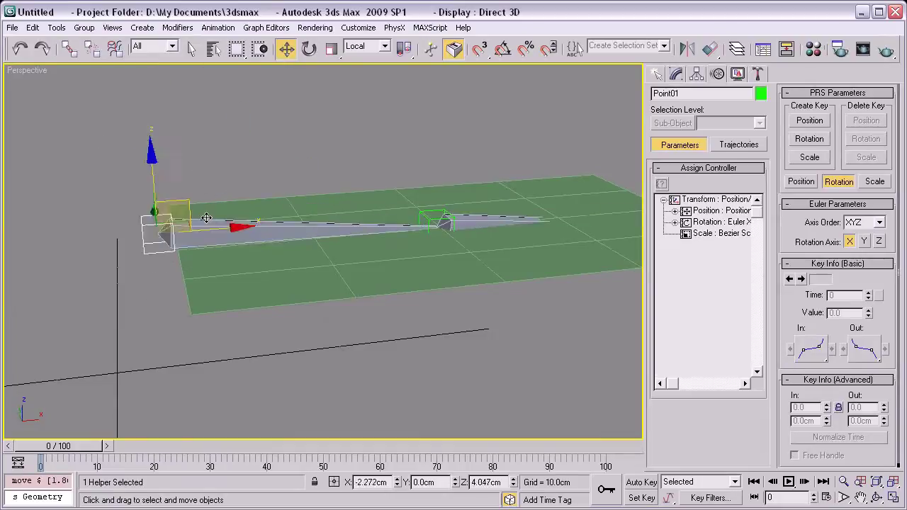
drag(206, 218, 299, 157)
key(ctrl+z)
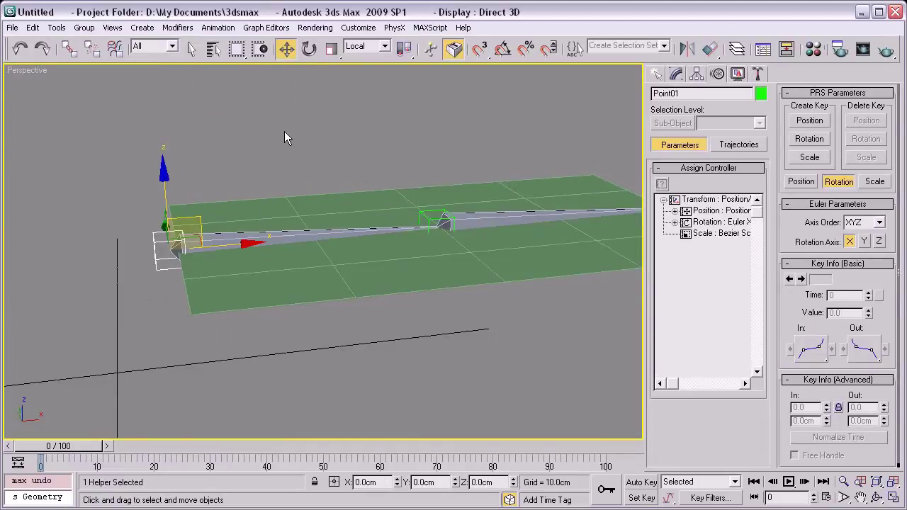
click(234, 166)
key(q)
click(222, 246)
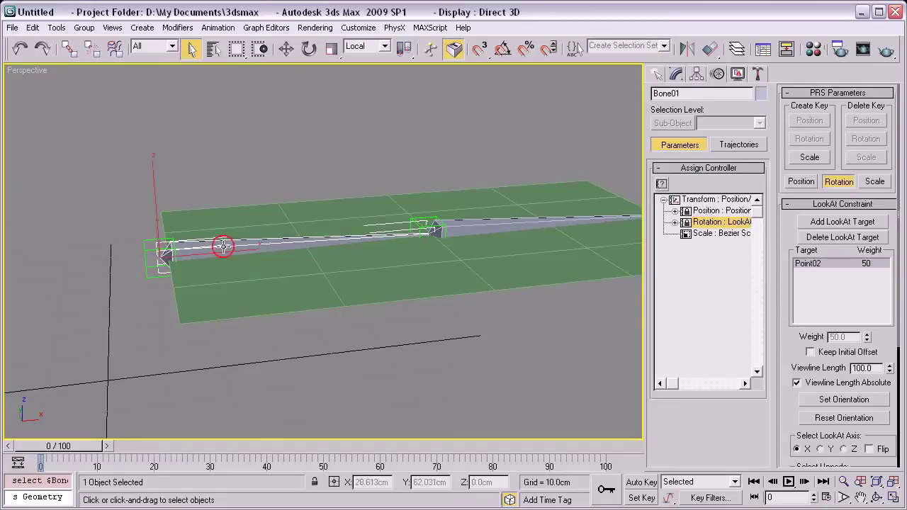
alt+middle_drag(222, 246, 354, 136)
Step: Assign a LookAt Constraint controller to Bone02's rotation
click(355, 136)
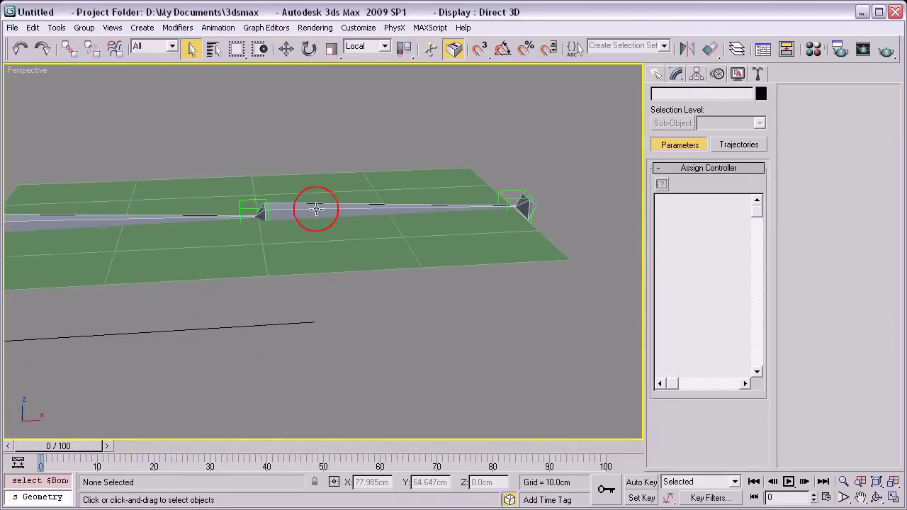
click(316, 208)
mouse_move(347, 188)
alt+middle_down()
mouse_move(362, 163)
mouse_move(403, 156)
alt+middle_up()
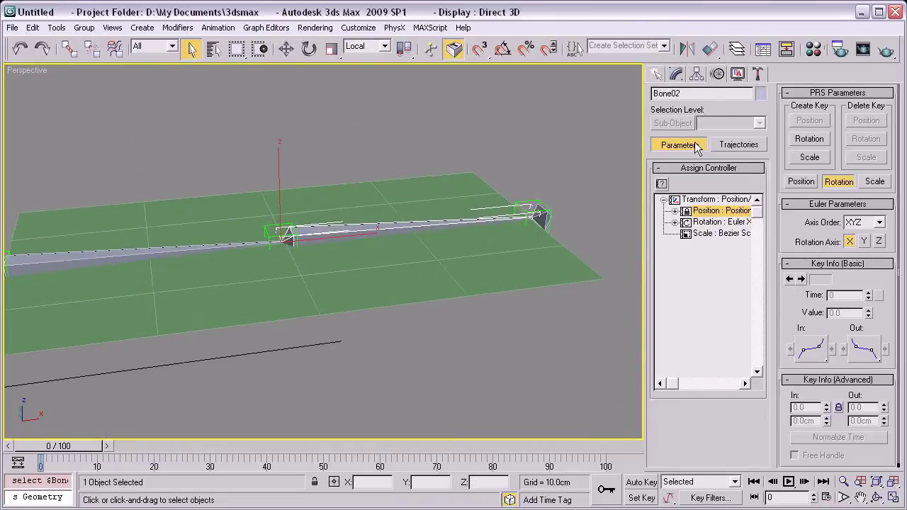
click(709, 225)
click(660, 185)
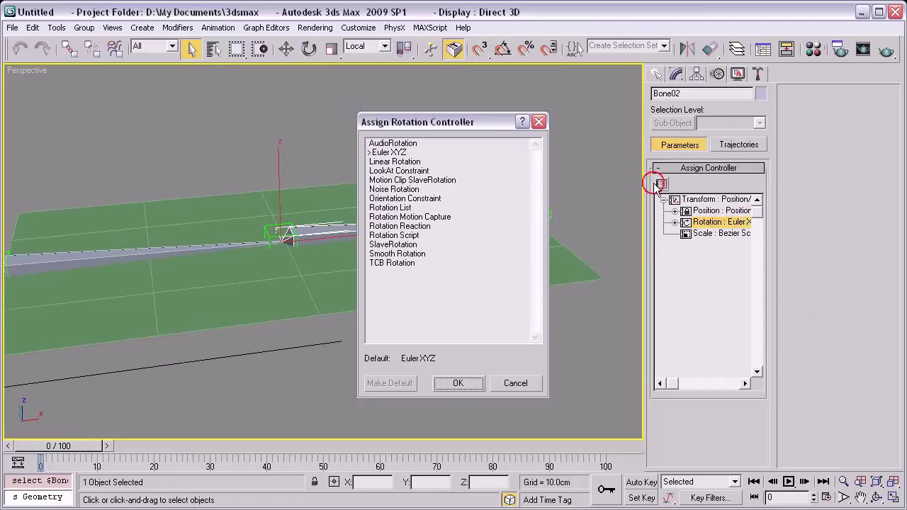
drag(429, 122, 522, 90)
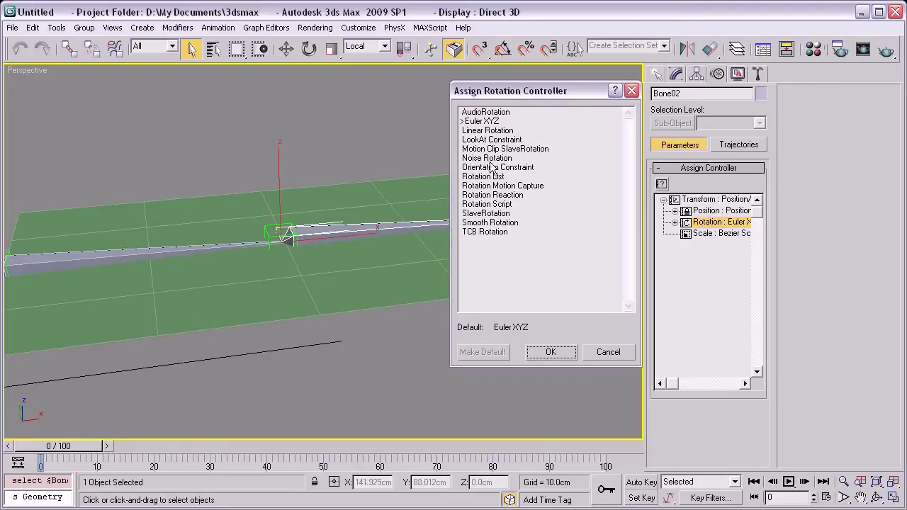
click(486, 140)
click(551, 352)
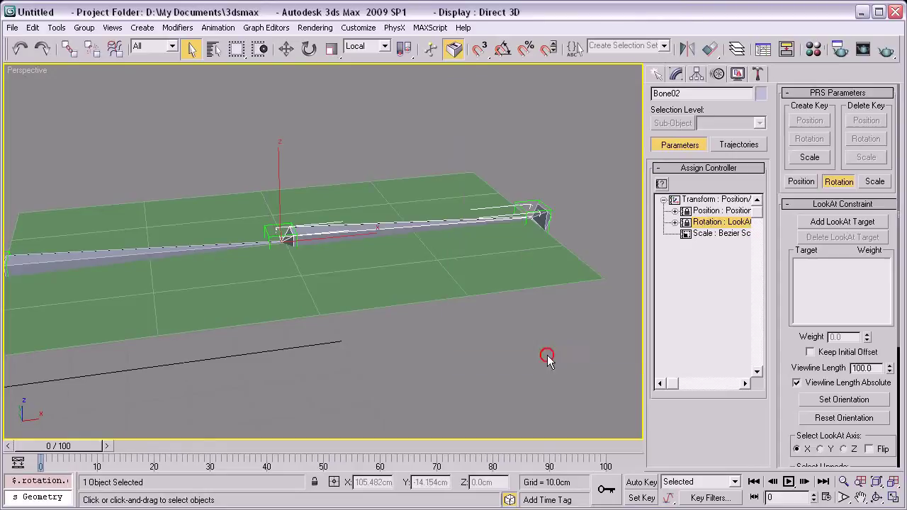
Step: Make Point03 Bone02's LookAt target with Absolute off, and reset Bone01's viewline length to 0
click(835, 222)
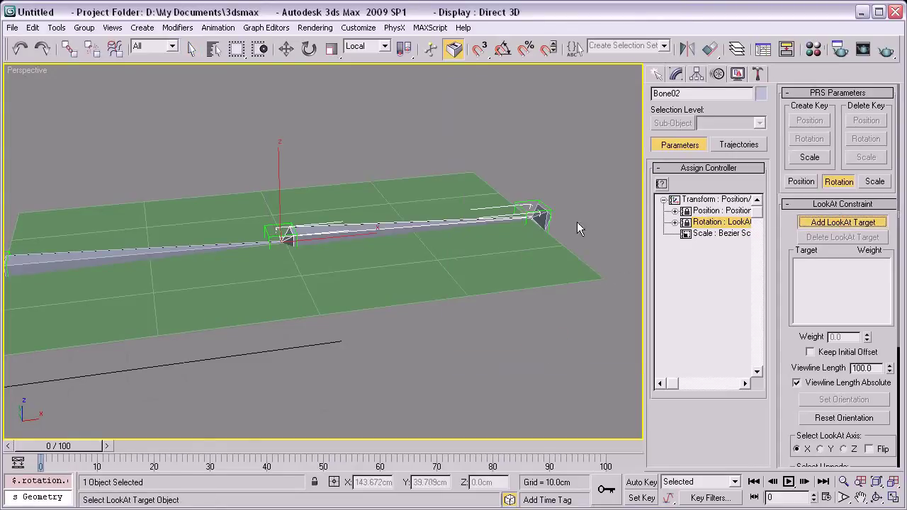
click(540, 200)
middle_drag(538, 198, 515, 144)
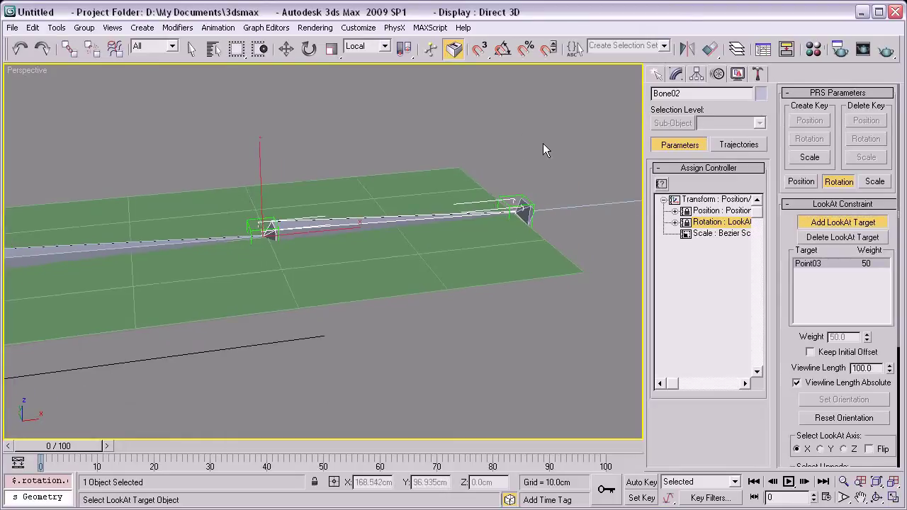
click(797, 382)
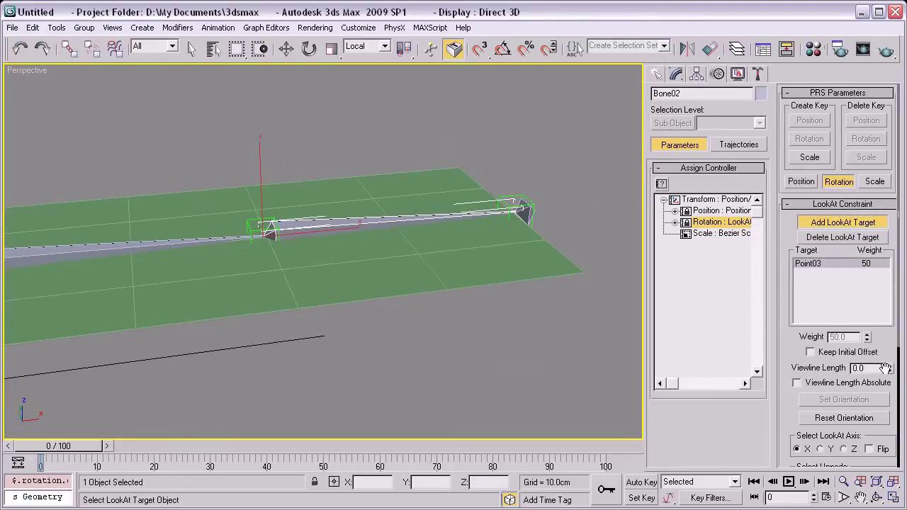
middle_drag(340, 383, 553, 333)
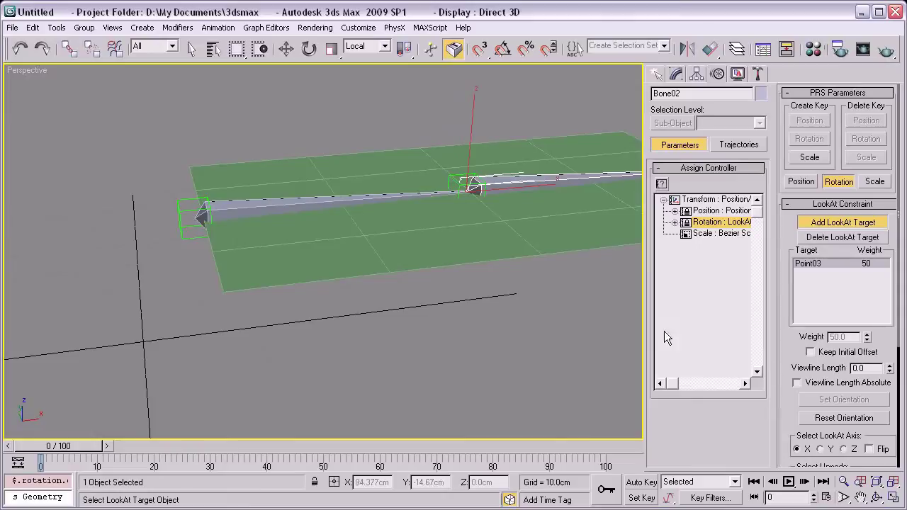
click(413, 338)
click(311, 198)
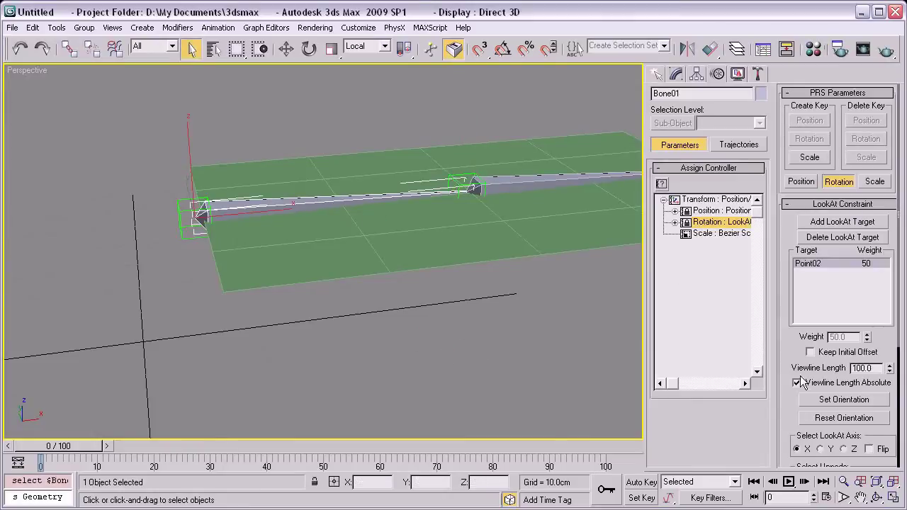
right_click(889, 368)
Step: Check Bone02's target, then test-move Point02 to see the bones tilt and undo the move
mouse_move(128, 360)
alt+middle_down()
mouse_move(482, 139)
mouse_move(490, 168)
alt+middle_up()
click(490, 168)
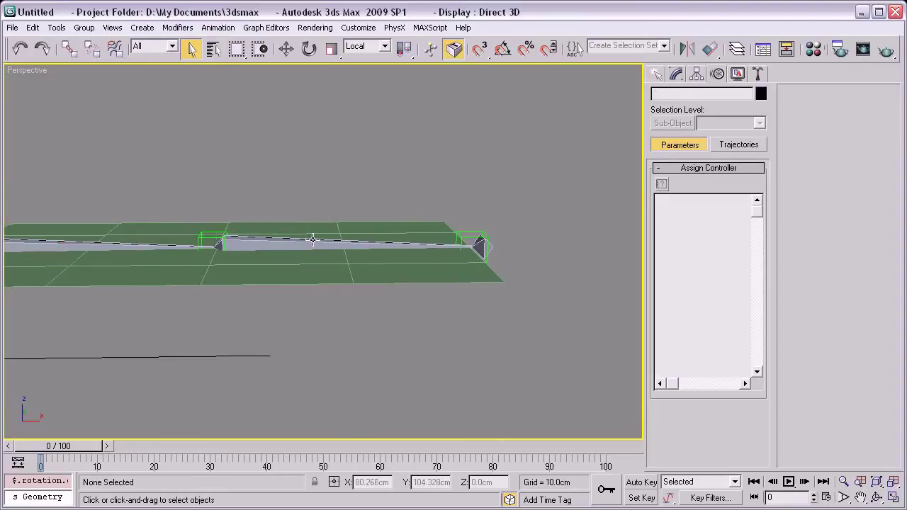
click(305, 244)
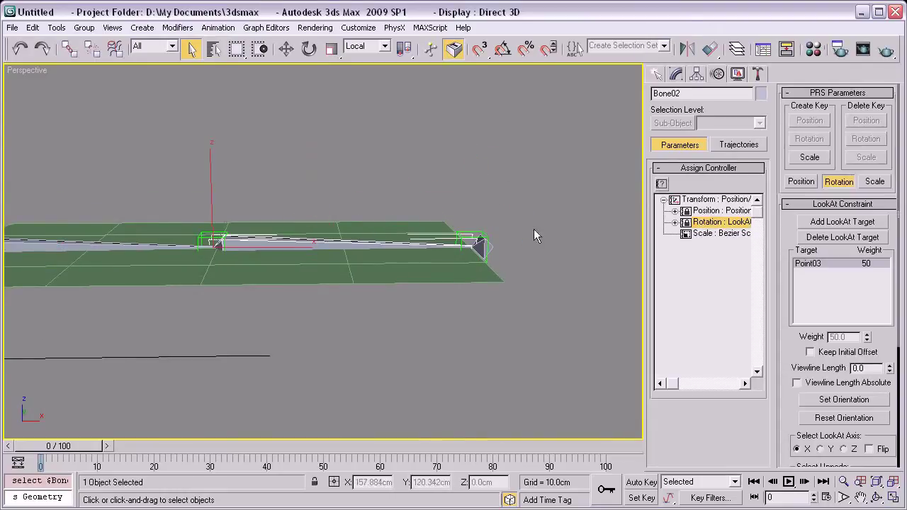
alt+middle_drag(589, 247, 470, 205)
key(w)
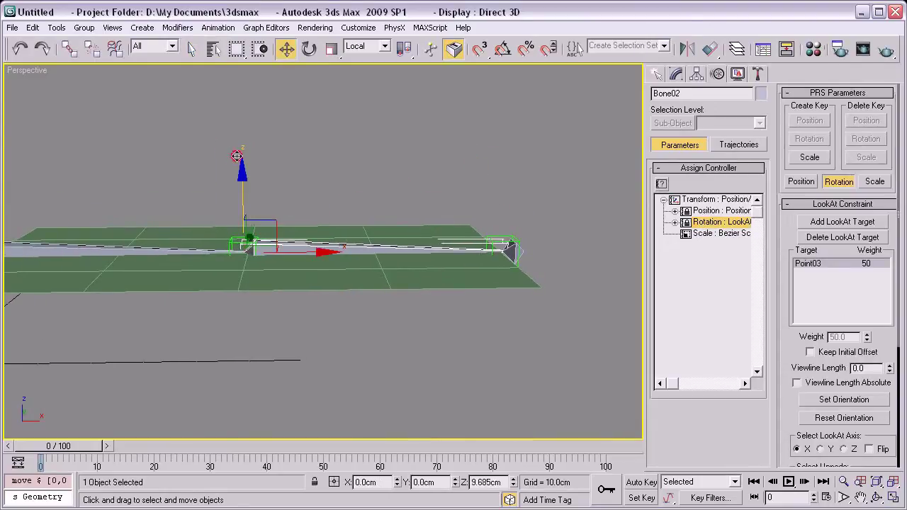
click(199, 168)
click(231, 246)
mouse_move(244, 203)
mouse_down()
mouse_move(276, 223)
mouse_move(283, 126)
mouse_up()
key(ctrl+z)
key(ctrl+z)
mouse_move(378, 113)
alt+middle_down()
mouse_move(411, 146)
mouse_move(430, 275)
mouse_move(431, 213)
mouse_move(411, 148)
alt+middle_up()
Step: Add a Skin modifier to Plane01 from the Modifier List
click(411, 148)
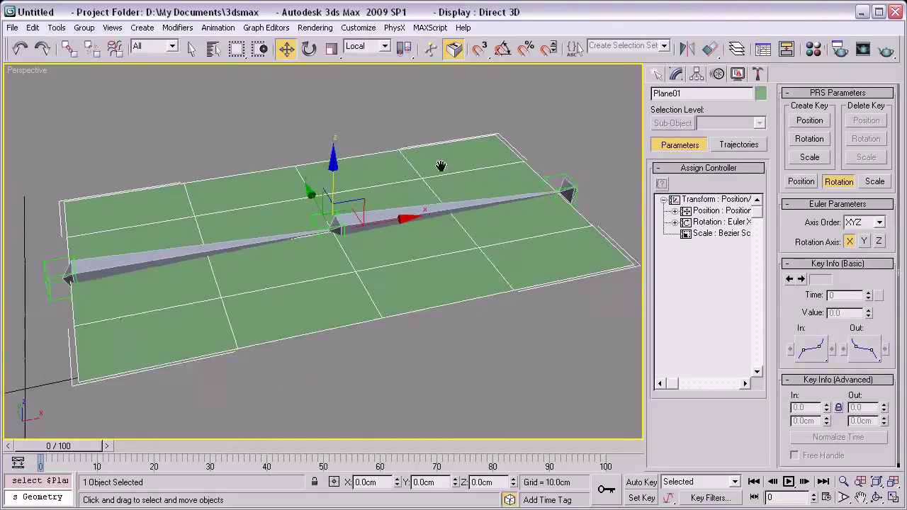
click(677, 74)
click(762, 114)
click(761, 113)
click(763, 113)
drag(763, 170, 777, 325)
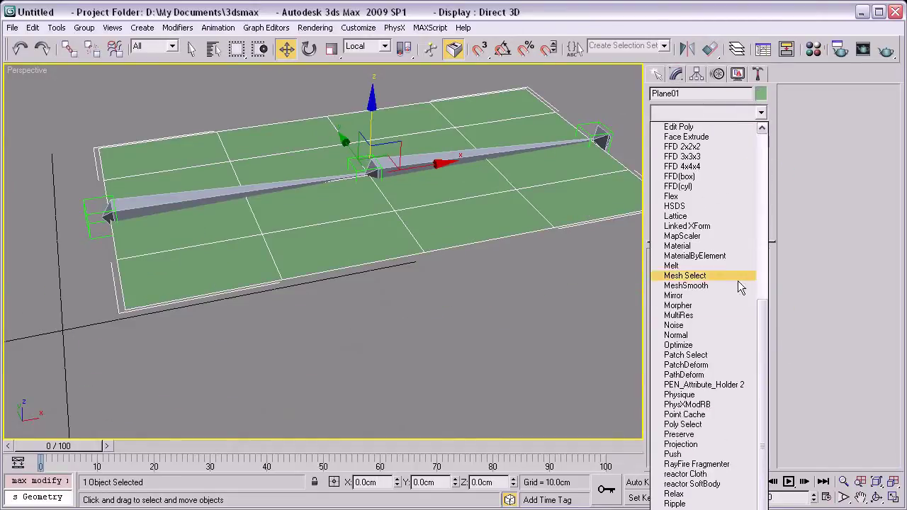
drag(762, 361, 761, 387)
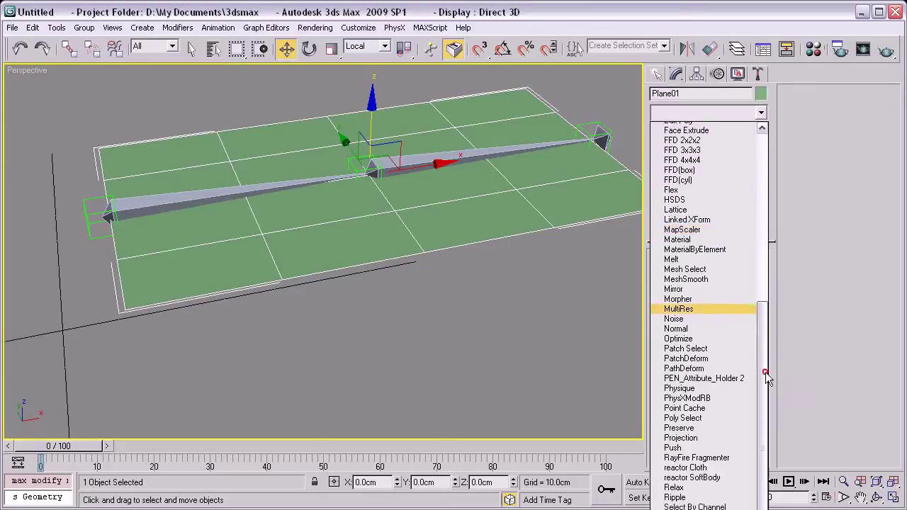
click(686, 377)
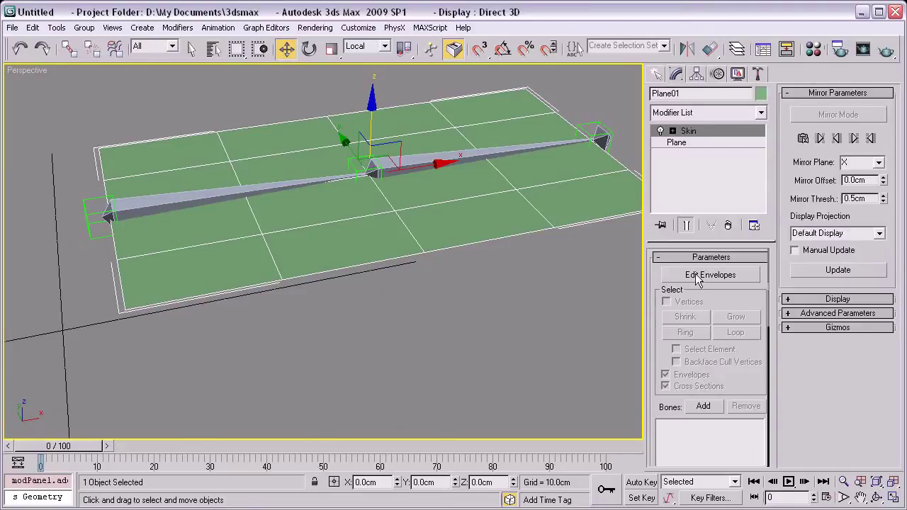
Step: Reselect Plane01 and open the Select Bones list for the Skin
key(ctrl+d)
key(q)
click(182, 199)
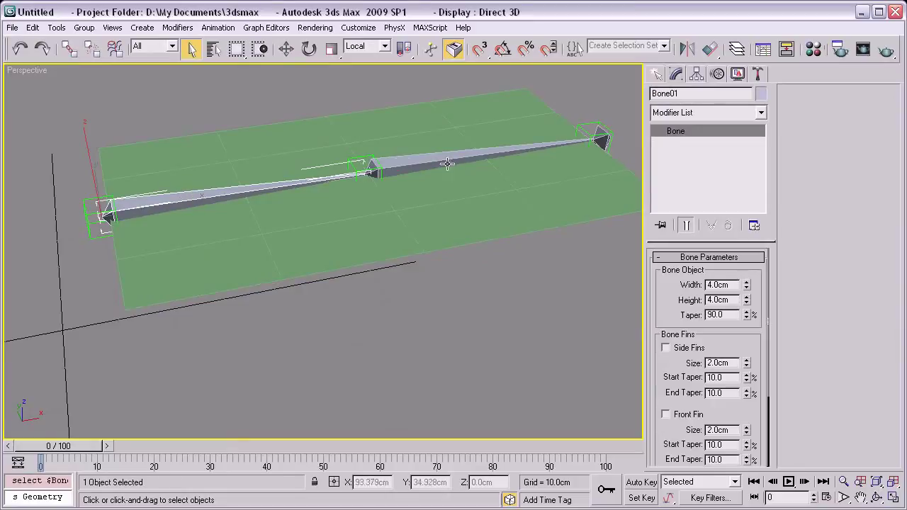
click(444, 158)
drag(344, 99, 311, 121)
click(703, 407)
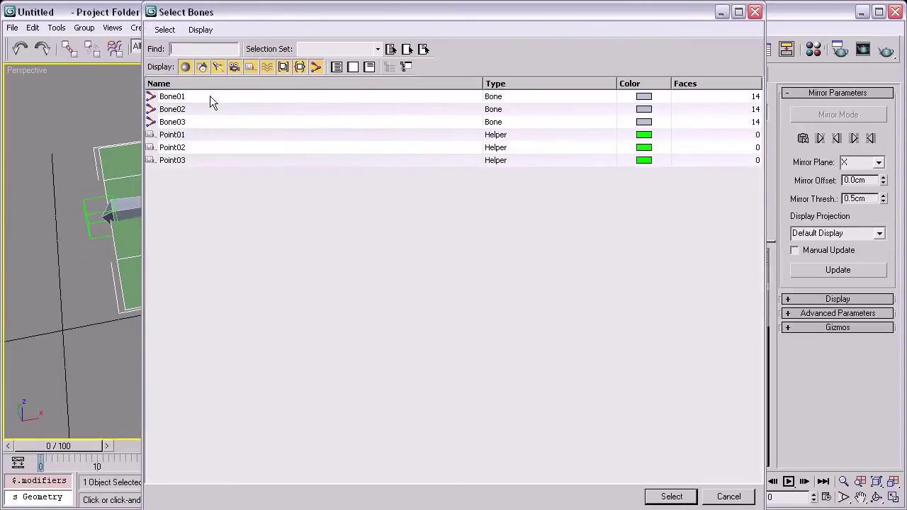
Step: Add Bone01 and Bone02 to Plane01's Skin
click(211, 97)
ctrl+click(223, 110)
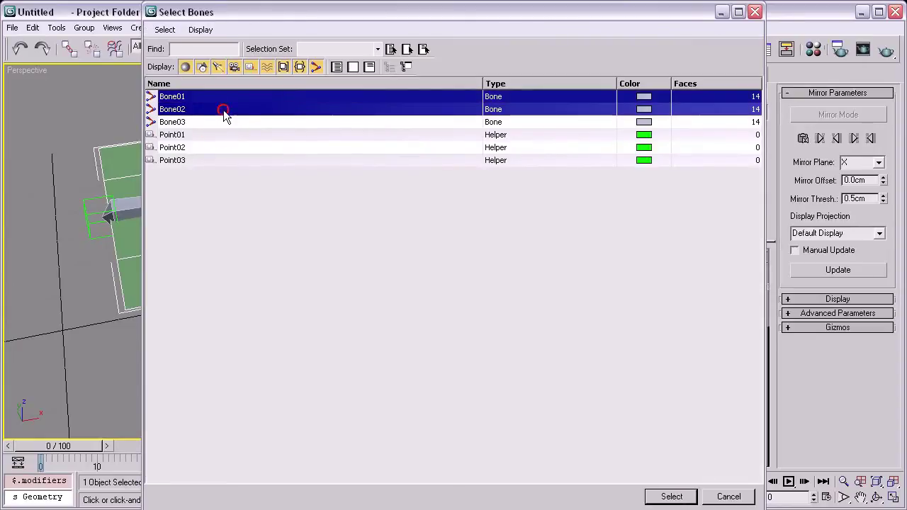
click(671, 496)
alt+middle_drag(557, 328, 513, 294)
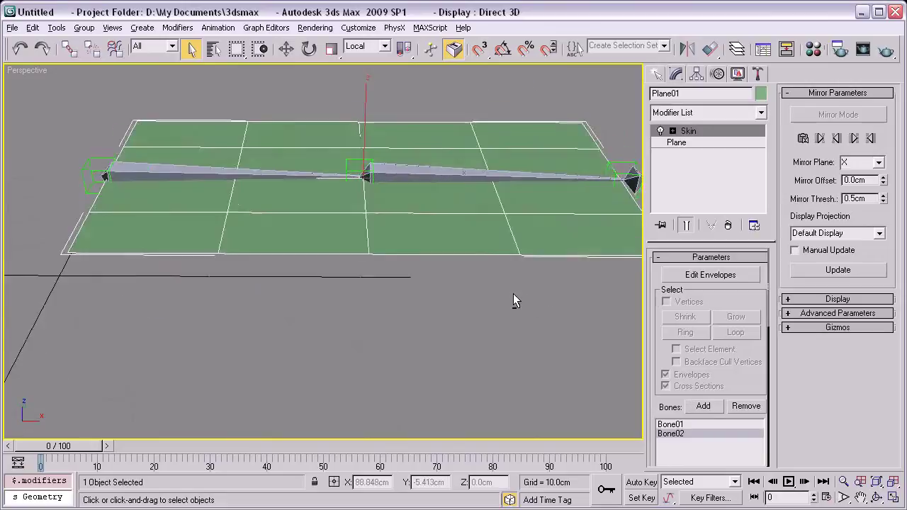
Step: Enable envelope editing with vertex selection and open the Weight Tool
click(687, 278)
click(666, 301)
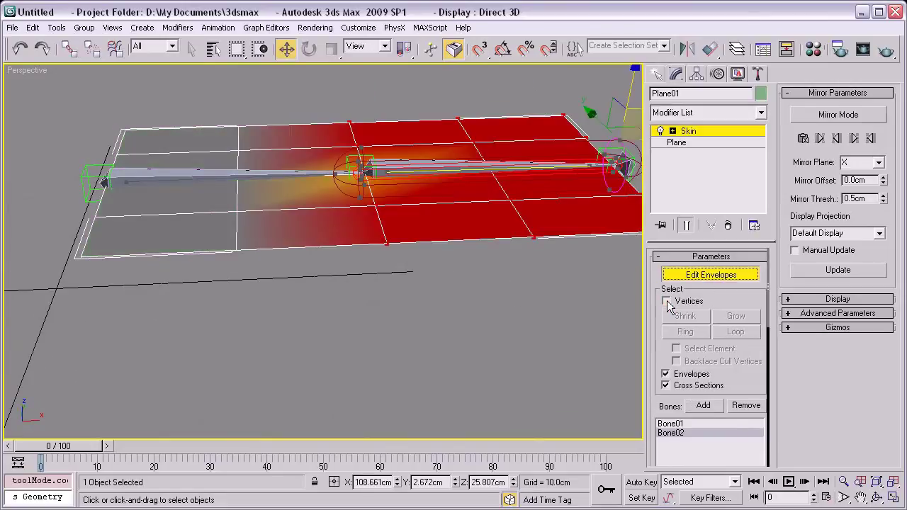
mouse_move(419, 318)
alt+middle_down()
mouse_move(376, 320)
mouse_move(348, 277)
mouse_move(337, 142)
alt+middle_up()
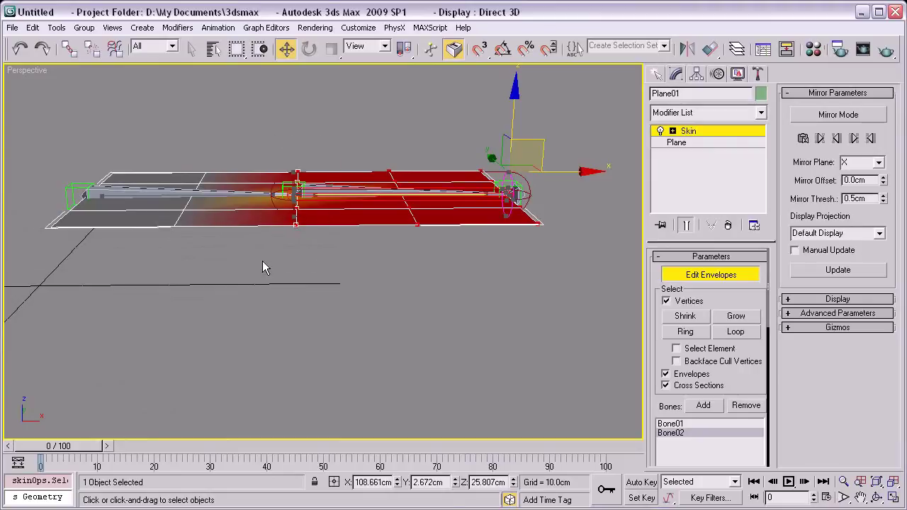
drag(661, 406, 694, 89)
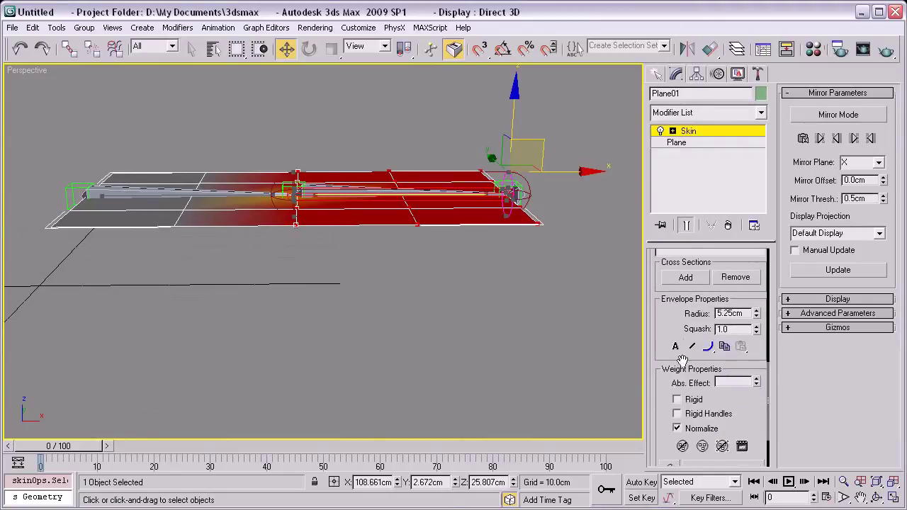
drag(682, 362, 674, 198)
click(671, 401)
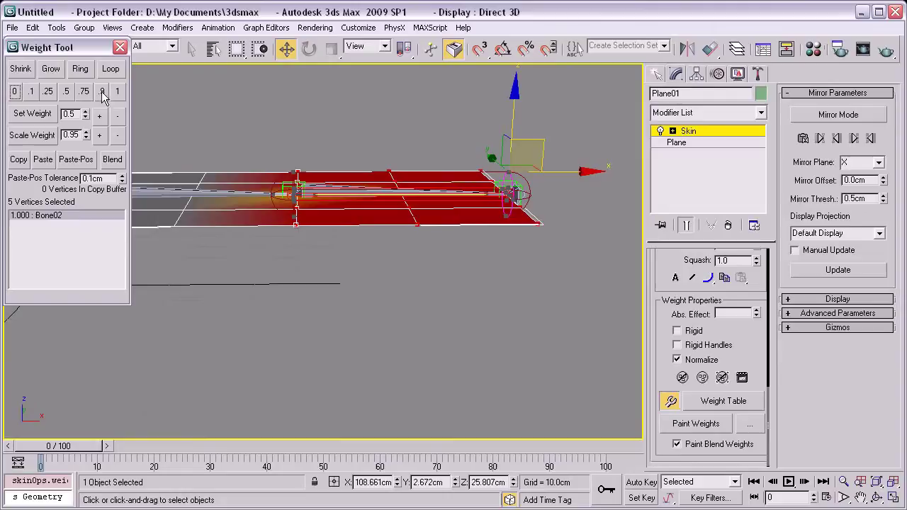
Step: Weight the selected middle vertices 0.5 to Bone01 and Bone02
drag(76, 56, 115, 89)
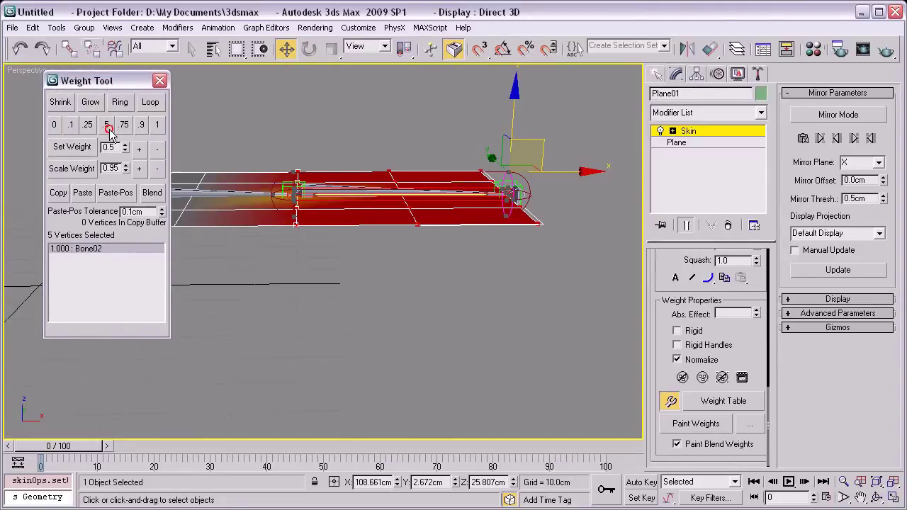
drag(674, 227, 657, 469)
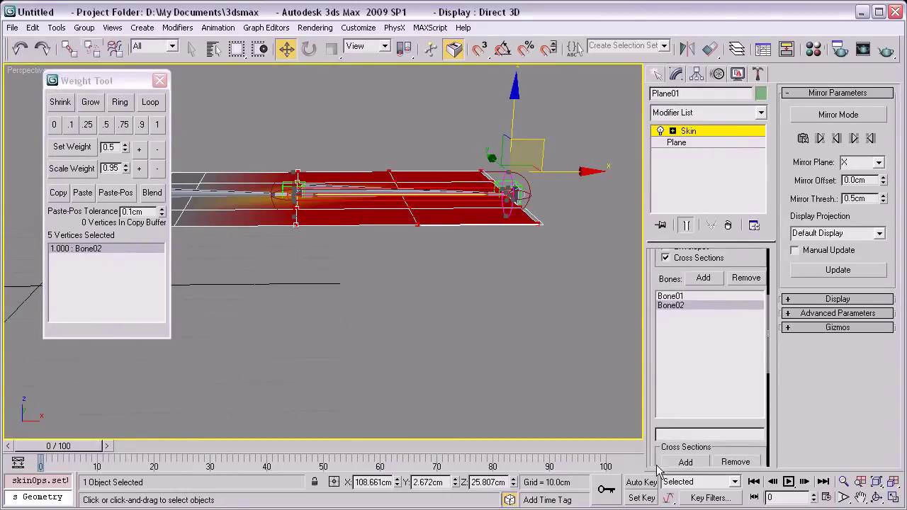
click(676, 298)
click(106, 124)
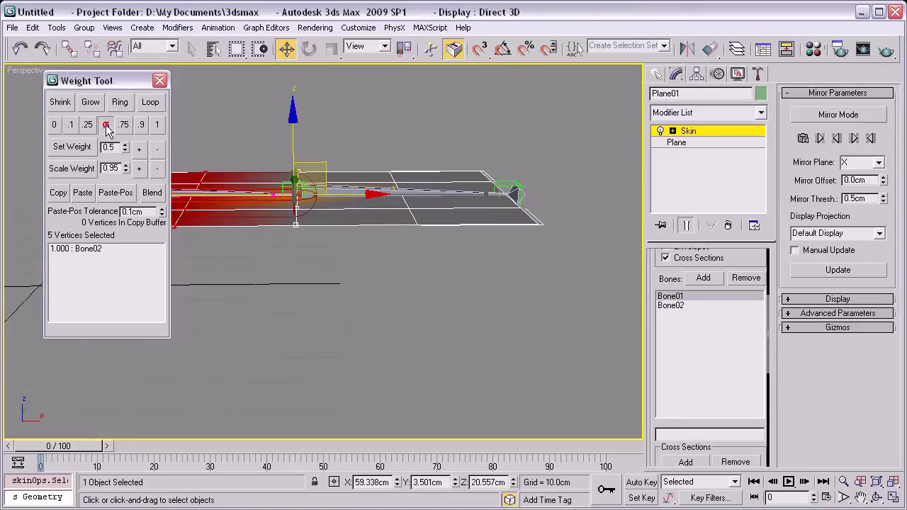
alt+middle_drag(407, 148, 400, 173)
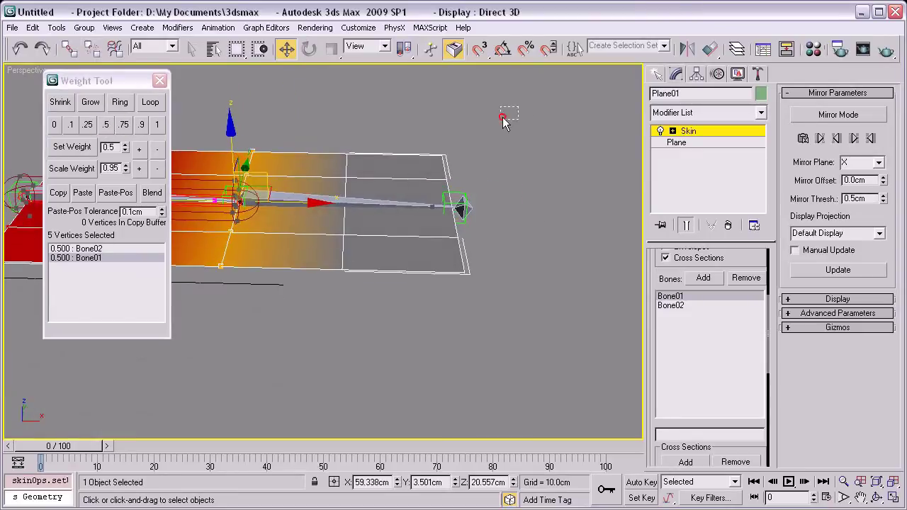
Step: Weight the next vertex row 0.75 to Bone02 and 0.25 to Bone01
drag(503, 122, 400, 383)
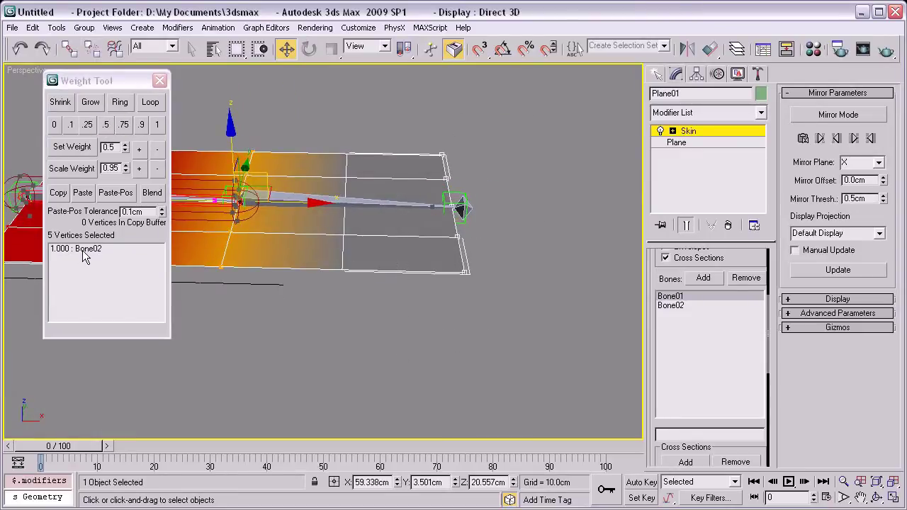
click(82, 251)
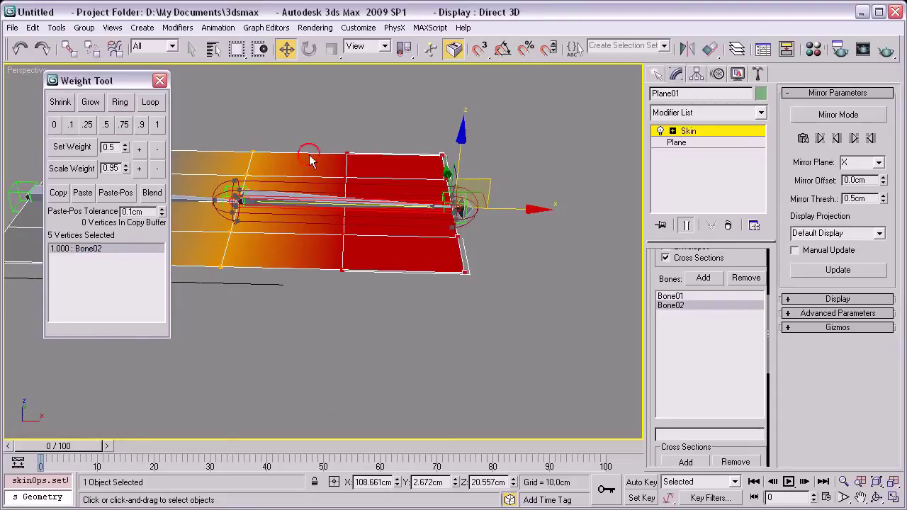
click(123, 125)
click(674, 296)
click(87, 124)
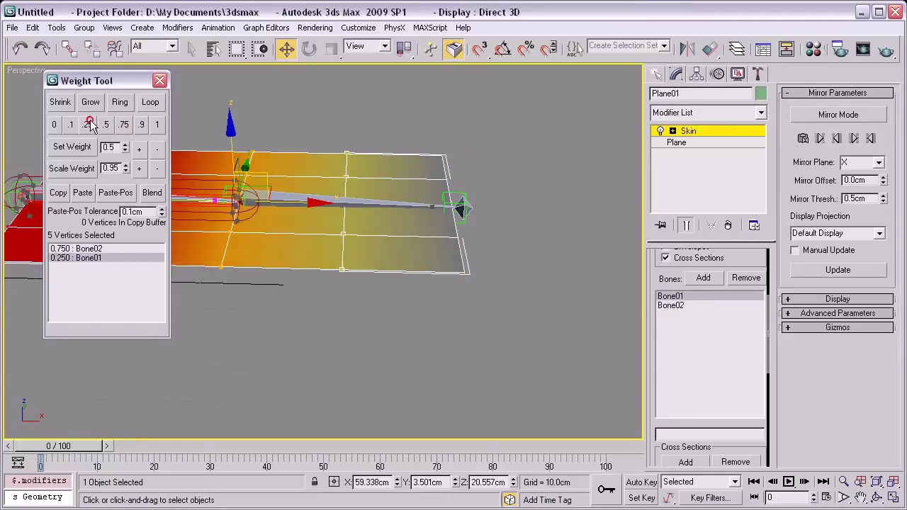
mouse_move(278, 176)
middle_down()
mouse_move(454, 156)
mouse_move(265, 107)
middle_up()
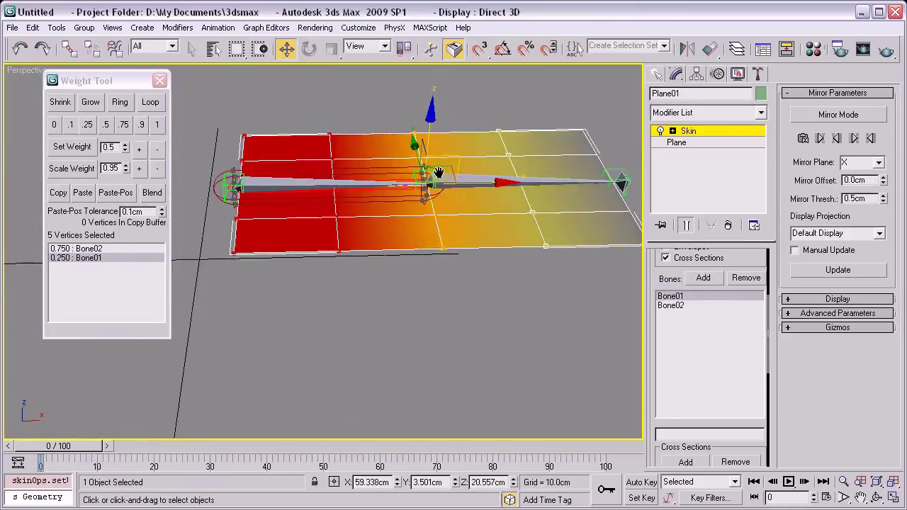
key(ctrl+z)
Step: Weight the other row toward Bone01 with 0.25 on Bone02, then close the Weight Tool
click(84, 248)
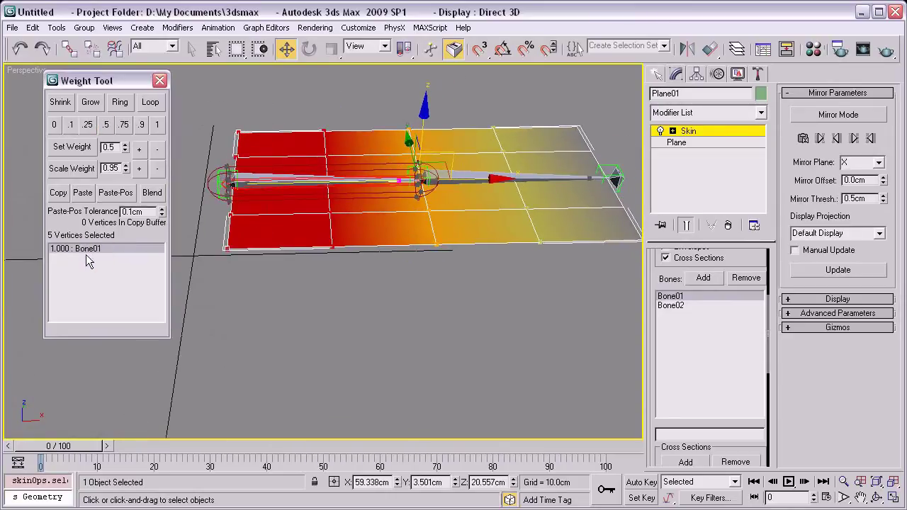
click(157, 125)
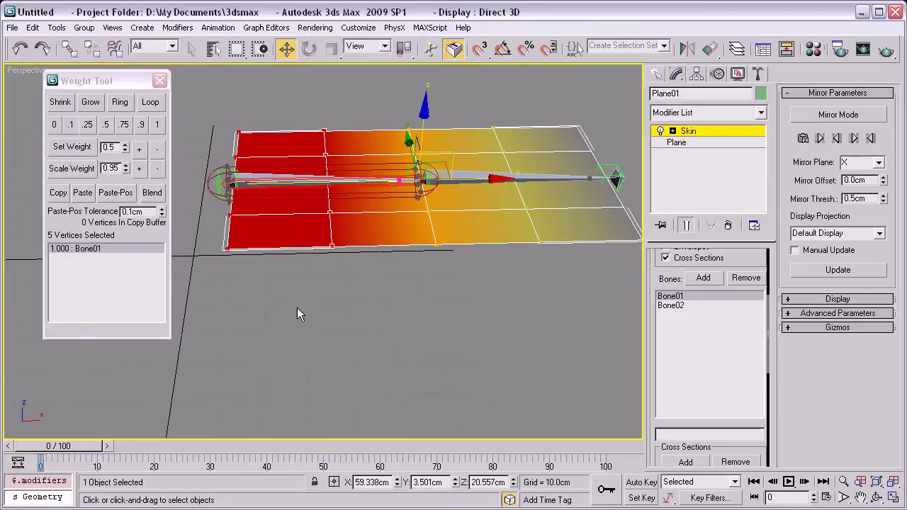
click(674, 305)
click(85, 125)
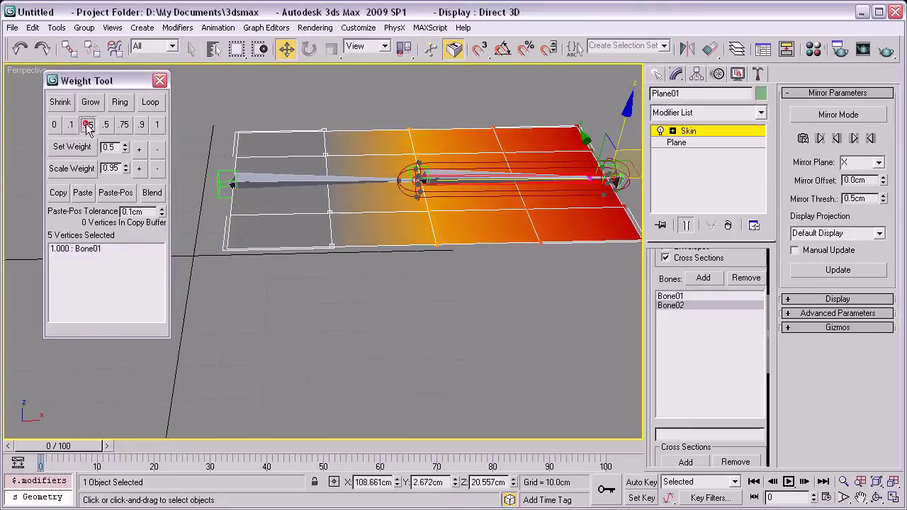
alt+middle_drag(272, 207, 268, 232)
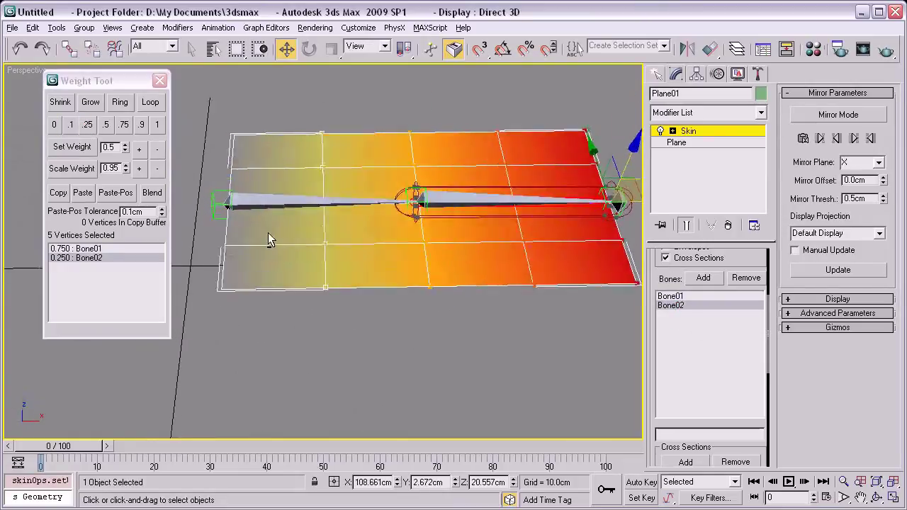
click(486, 343)
mouse_move(487, 343)
alt+middle_down()
mouse_move(420, 227)
mouse_move(400, 220)
alt+middle_up()
click(159, 80)
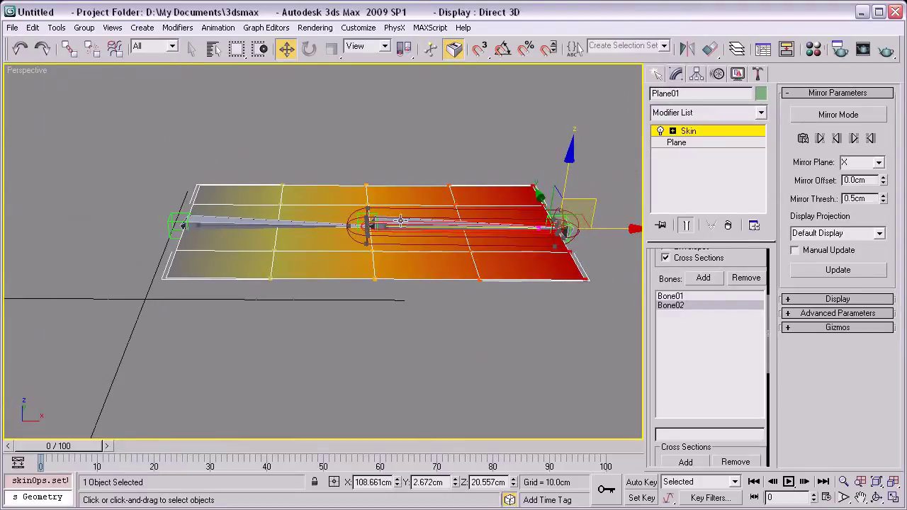
Step: Test-move Point02 to see the skin bend, then undo the move
click(432, 142)
alt+middle_drag(431, 142, 374, 170)
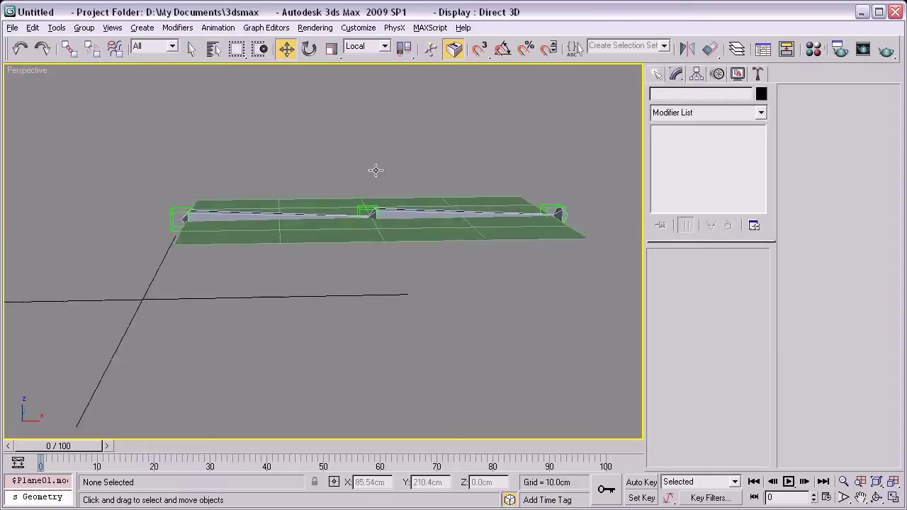
click(360, 210)
mouse_move(363, 168)
mouse_down()
mouse_move(367, 81)
mouse_move(404, 257)
mouse_move(383, 275)
mouse_move(379, 186)
mouse_move(405, 136)
mouse_move(378, 233)
mouse_move(376, 139)
mouse_up()
key(ctrl+z)
mouse_move(439, 194)
alt+middle_down()
mouse_move(462, 239)
mouse_move(357, 275)
alt+middle_up()
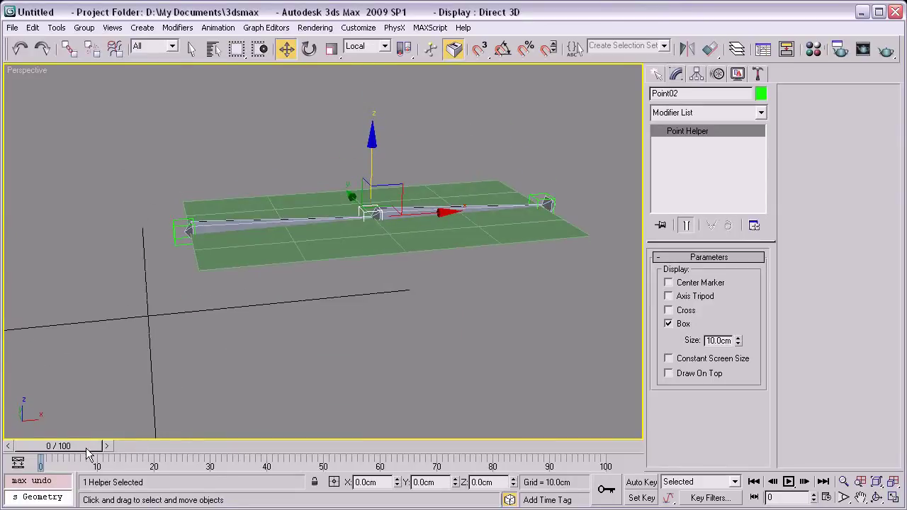
Step: With Auto Key on, key Point02 at frames 100, 42, 22 and 73 to bend the plane
key(n)
drag(73, 448, 609, 425)
key(w)
drag(369, 160, 397, 216)
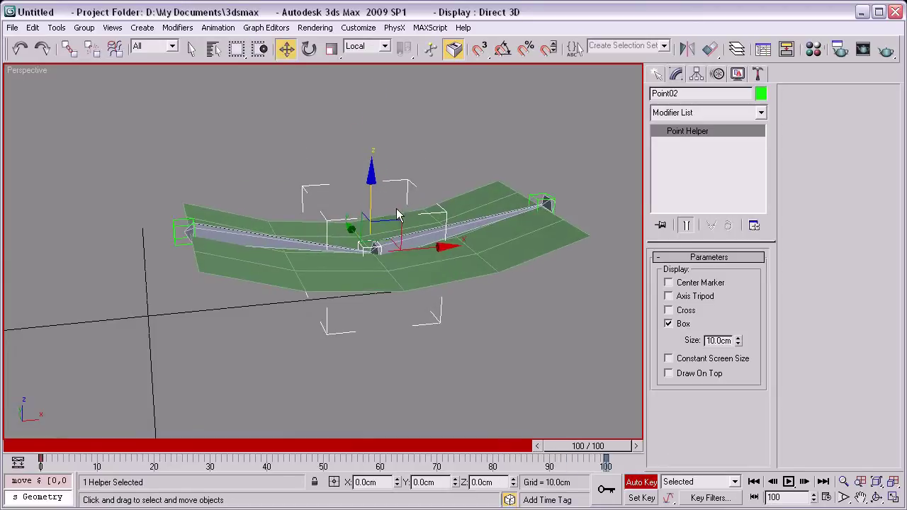
drag(599, 454, 318, 244)
drag(370, 180, 371, 123)
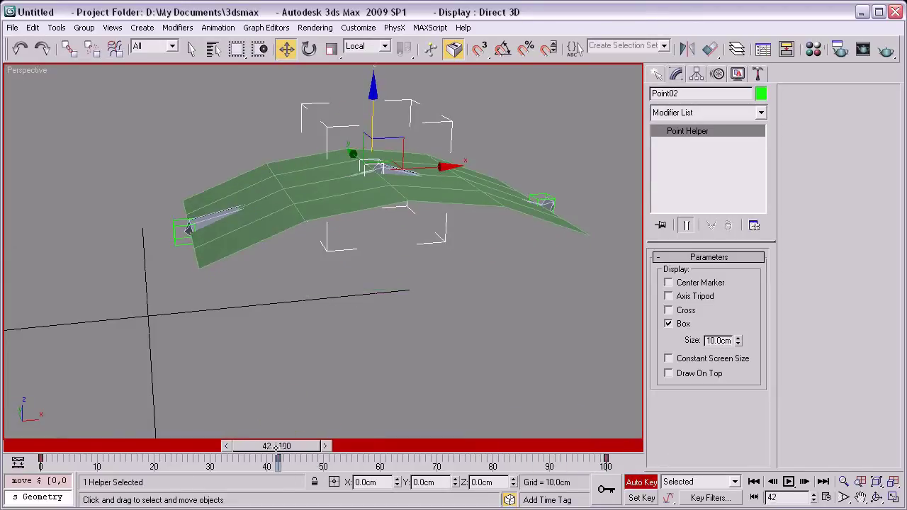
drag(276, 446, 165, 446)
drag(370, 122, 370, 205)
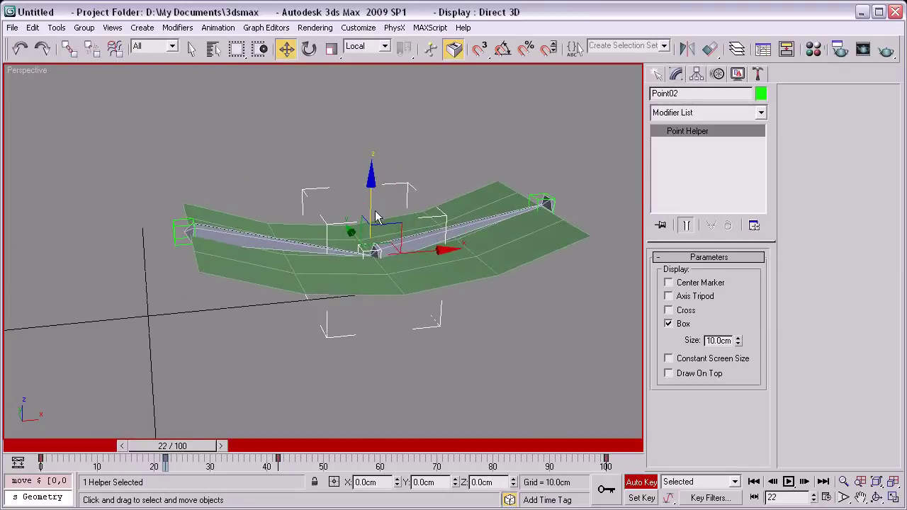
drag(165, 446, 464, 473)
drag(372, 154, 381, 197)
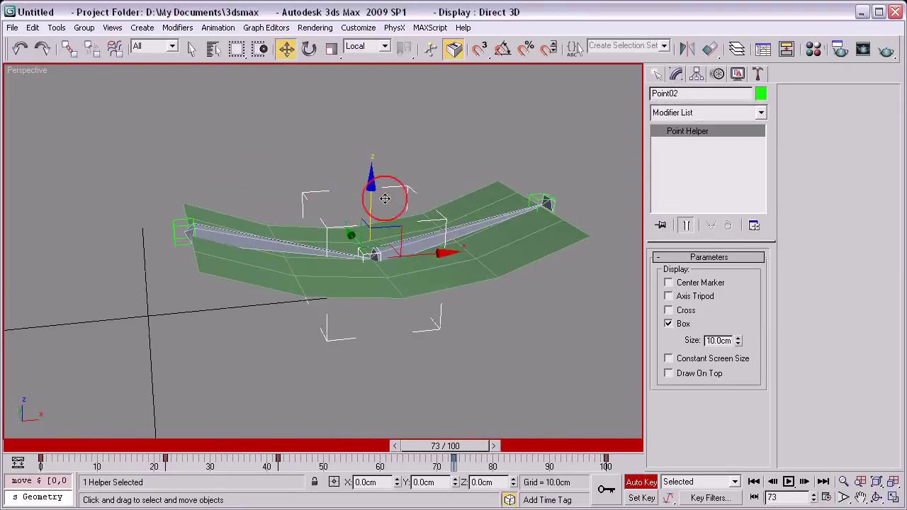
middle_drag(380, 196, 461, 304)
drag(459, 446, 57, 445)
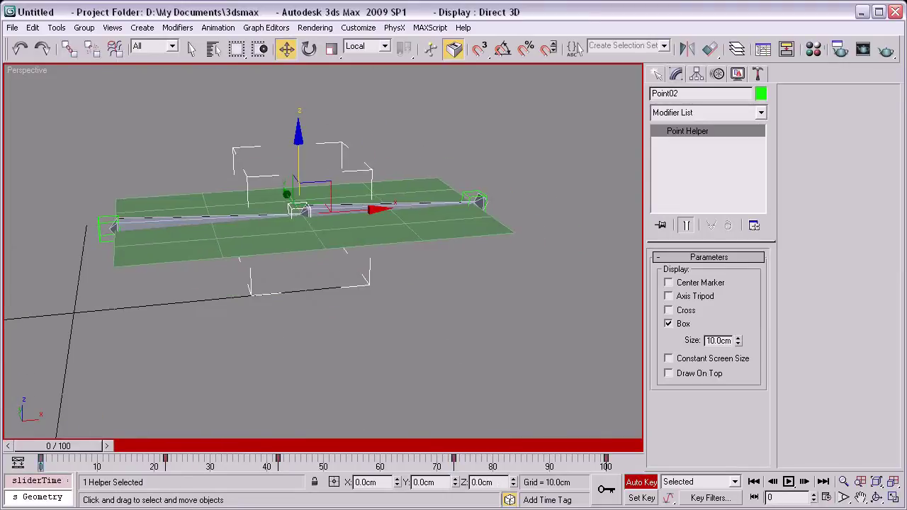
Step: Play the bending animation, then delete all of Point02's keys
key(slash)
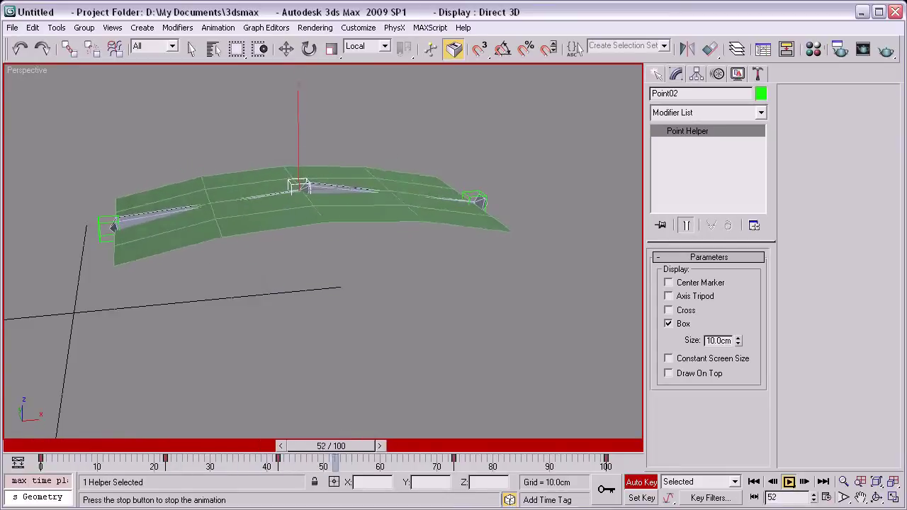
key(w)
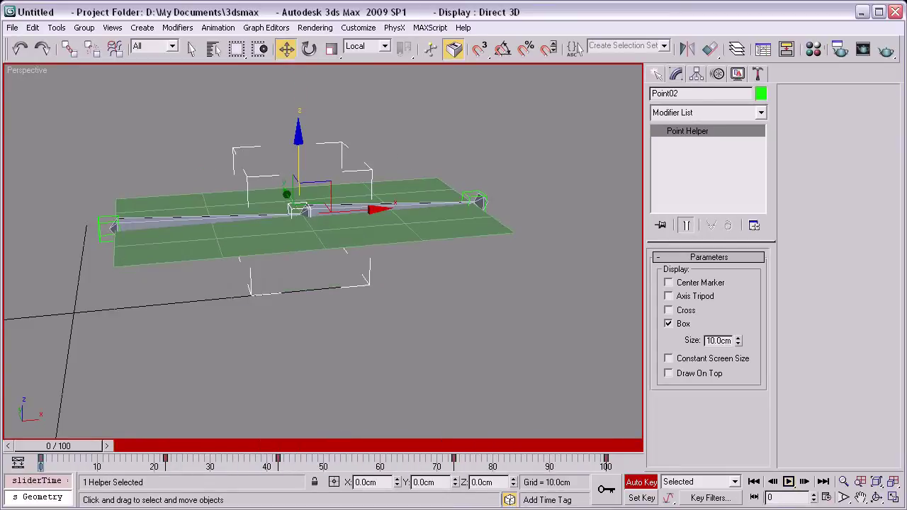
drag(153, 467, 608, 467)
key(Delete)
click(418, 105)
mouse_move(418, 105)
middle_down()
mouse_move(411, 250)
mouse_move(404, 141)
mouse_move(434, 168)
middle_up()
Step: Turn off Auto Key and create a Point helper, Point04, sized 20 cm
key(n)
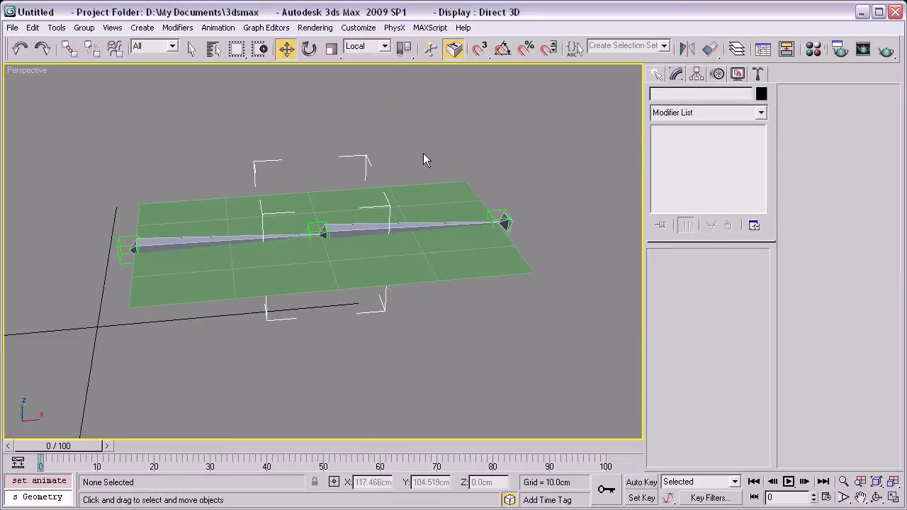
middle_drag(394, 137, 426, 146)
mouse_move(515, 200)
alt+middle_down()
mouse_move(546, 237)
mouse_move(105, 126)
alt+middle_up()
click(151, 28)
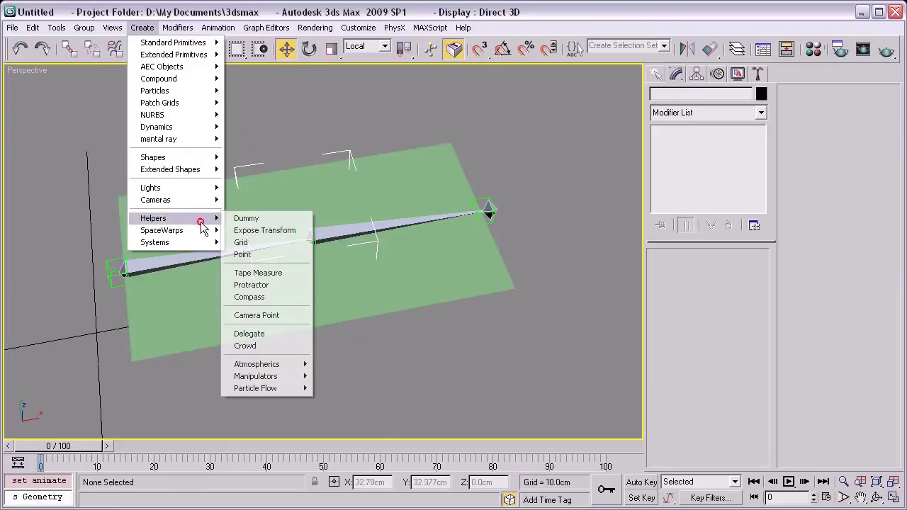
click(268, 257)
click(356, 388)
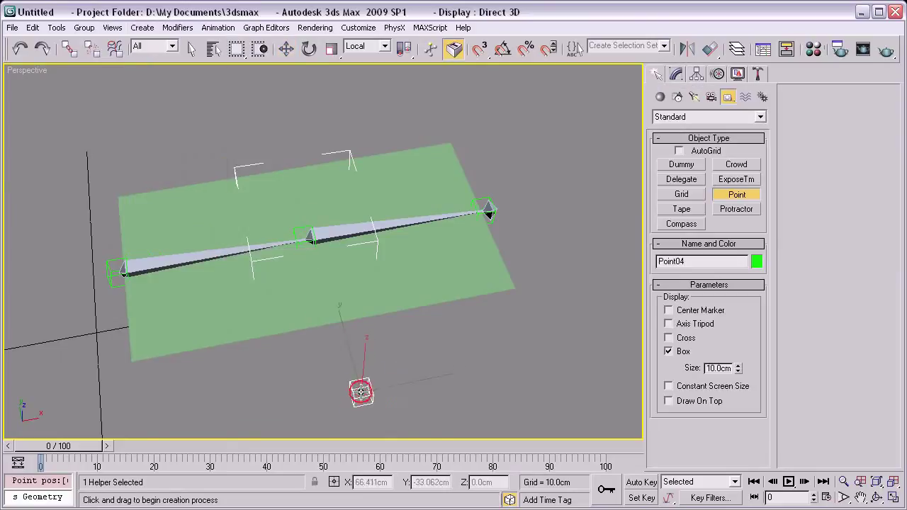
drag(737, 368, 736, 326)
text(20)
key(Return)
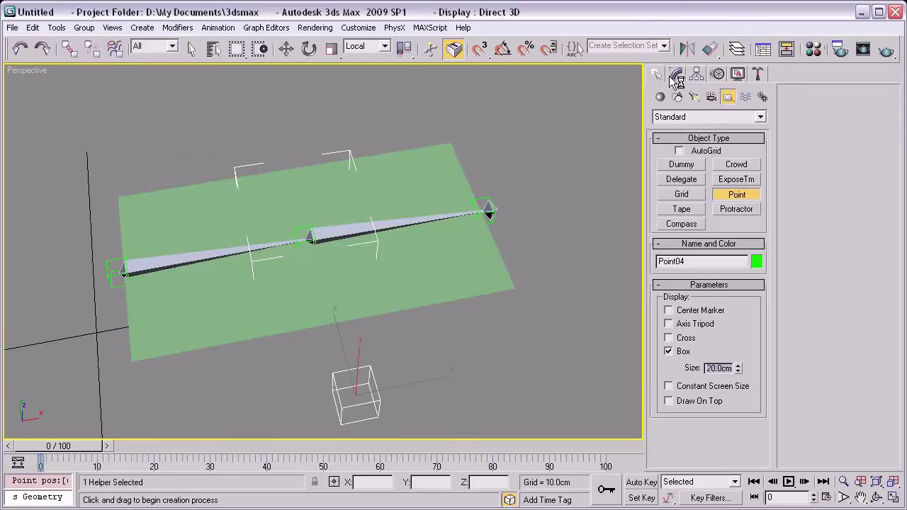
Step: Align Point04's position and orientation to Point02
click(676, 74)
mouse_move(385, 178)
alt+middle_down()
mouse_move(366, 138)
mouse_move(351, 141)
alt+middle_up()
scroll(351, 148, up, 2)
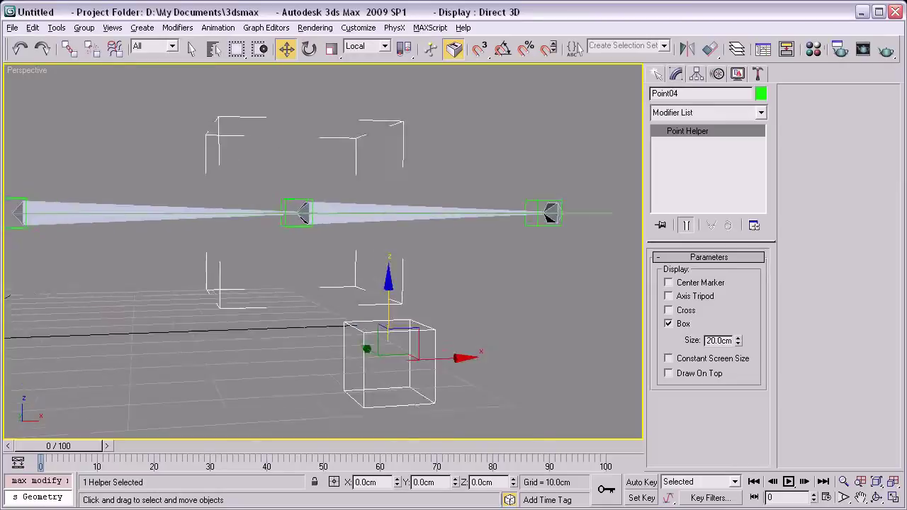
scroll(336, 166, up, 1)
key(alt+a)
click(278, 221)
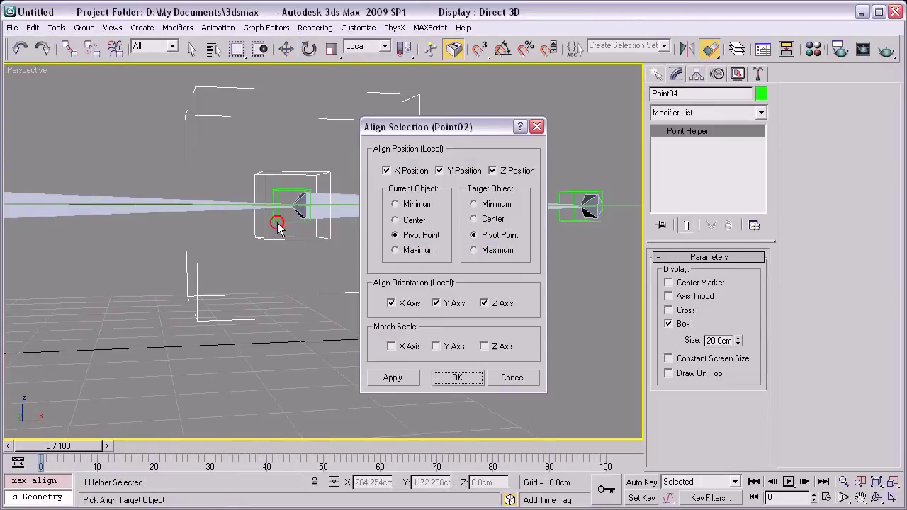
click(457, 378)
Step: Set Point04's object colour to magenta
click(391, 269)
alt+middle_drag(390, 270, 383, 244)
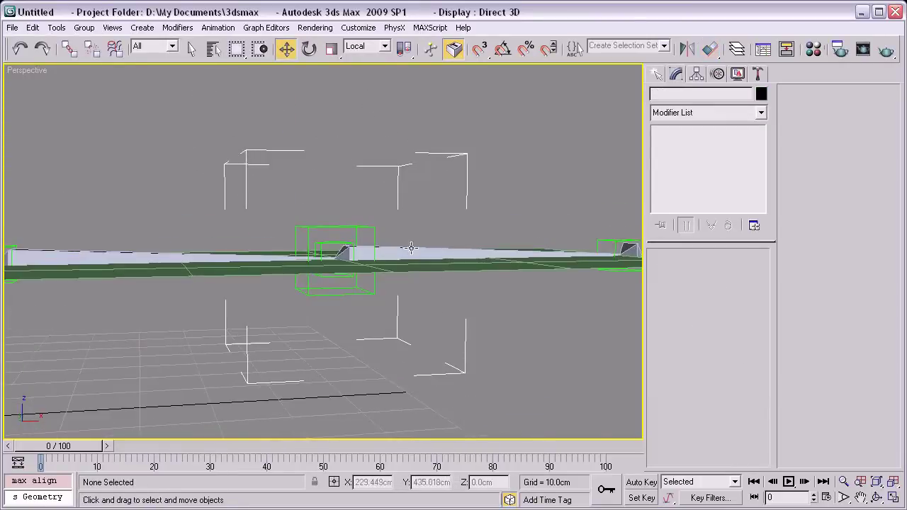
click(342, 252)
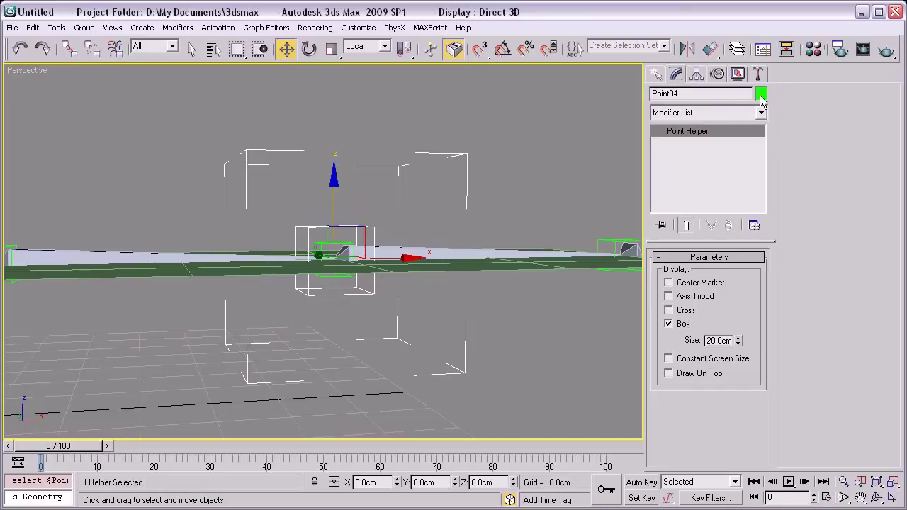
click(760, 93)
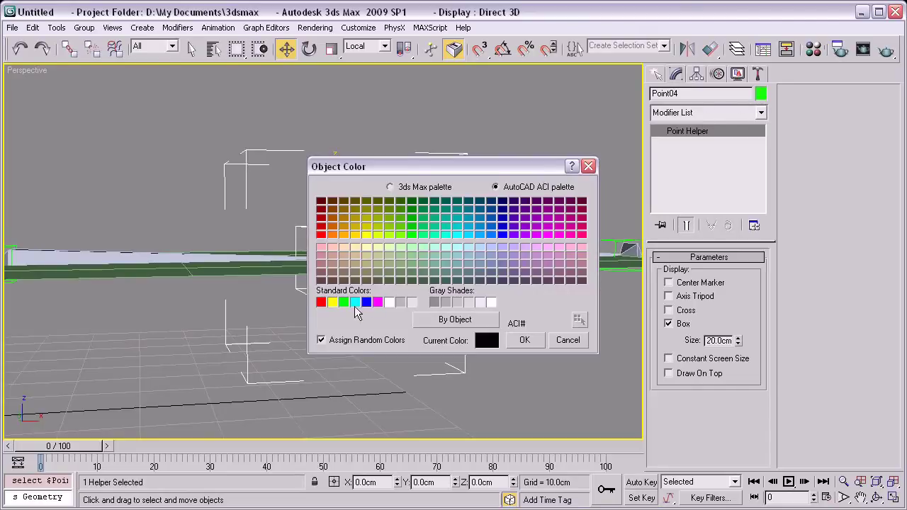
click(377, 303)
click(524, 341)
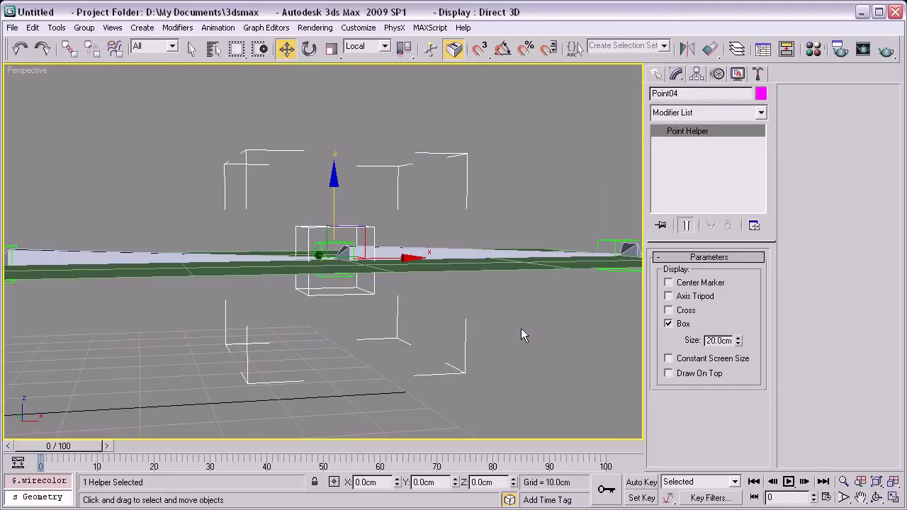
click(438, 359)
click(68, 47)
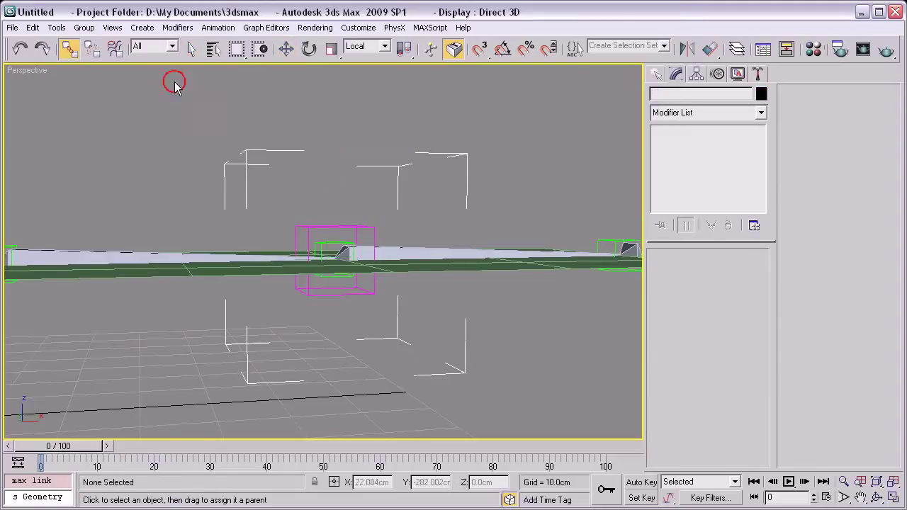
Step: Link Point02 as a child of Point04 and test the link
mouse_move(317, 241)
mouse_down()
mouse_move(340, 224)
mouse_move(317, 229)
mouse_move(338, 205)
mouse_move(374, 202)
mouse_up()
key(q)
click(305, 226)
key(w)
click(308, 237)
key(ctrl+z)
click(506, 125)
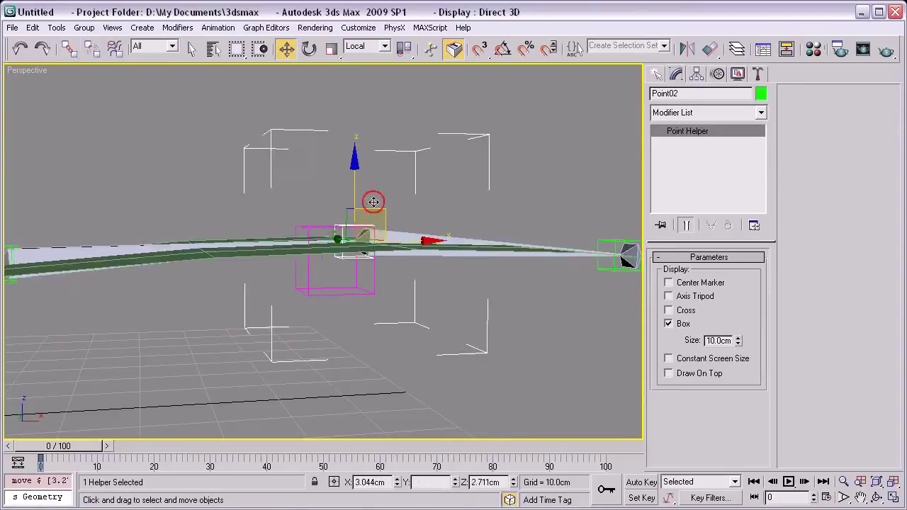
click(506, 121)
Step: Select Point02 and set the Reference Coordinate System to Parent
alt+middle_drag(506, 122, 348, 243)
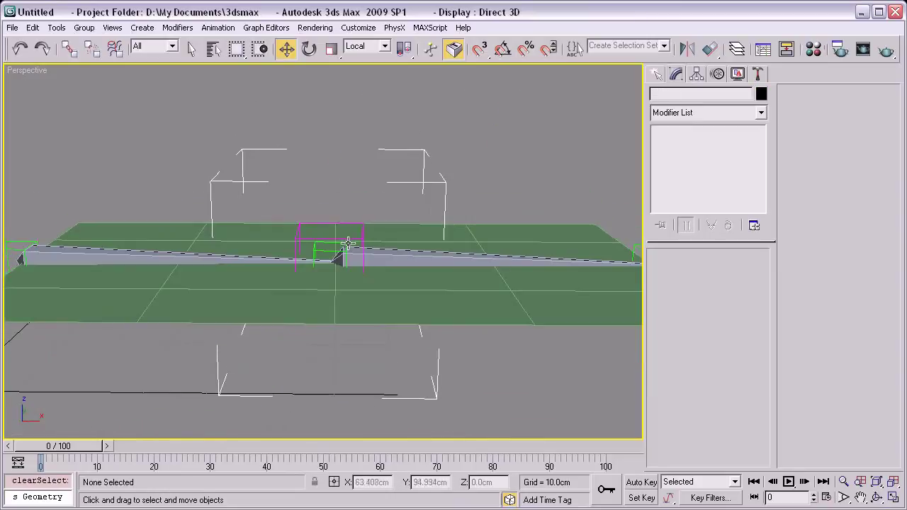
click(331, 252)
mouse_move(331, 251)
alt+middle_down()
mouse_move(390, 229)
mouse_move(321, 76)
alt+middle_up()
click(387, 48)
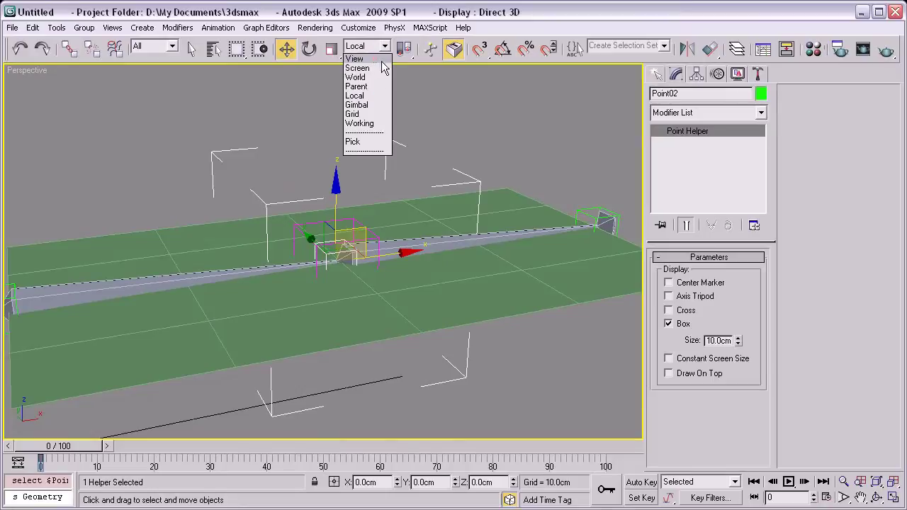
click(356, 86)
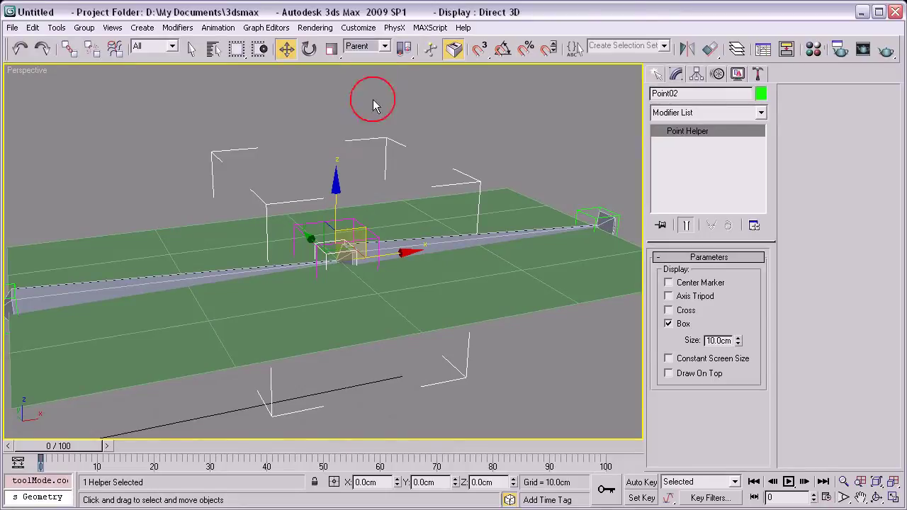
Step: Move Point02 up and down on Z to bend the plane, resetting Z to 0 each time
alt+middle_drag(348, 203, 339, 191)
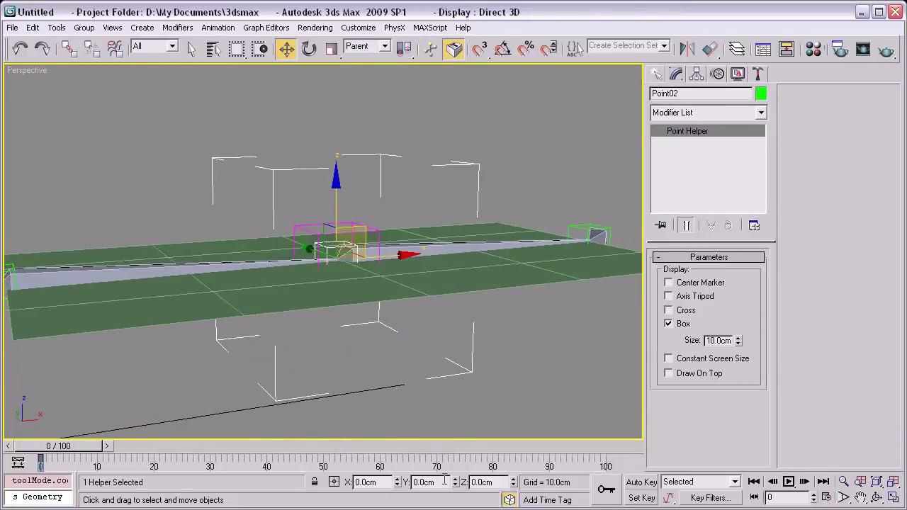
drag(337, 198, 345, 143)
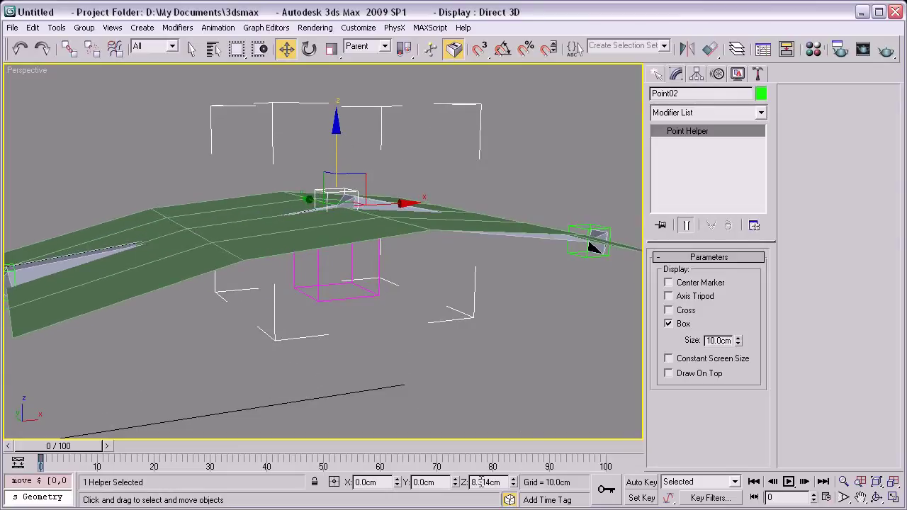
right_click(511, 483)
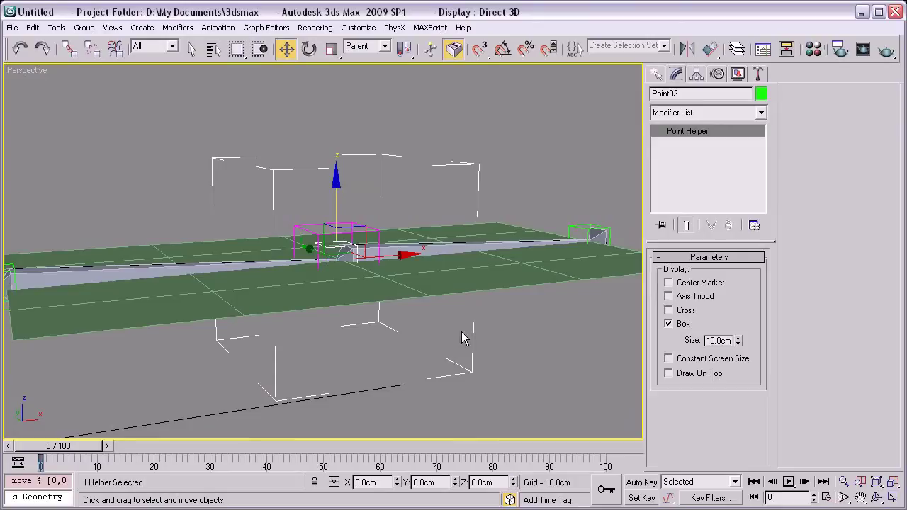
drag(335, 204, 340, 268)
right_click(512, 483)
middle_drag(468, 298, 426, 229)
middle_drag(519, 114, 394, 135)
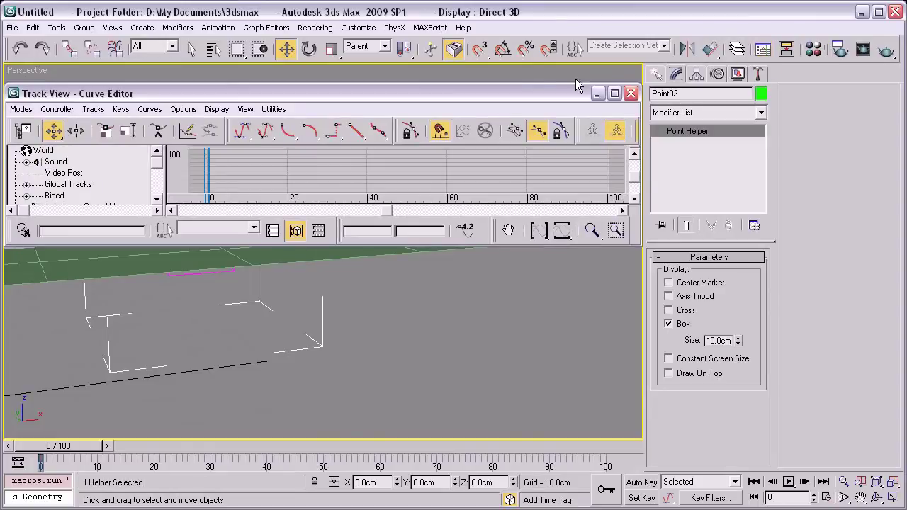
Step: Move and enlarge the Curve Editor, then show Point02's Z Position curve
drag(577, 93, 749, 57)
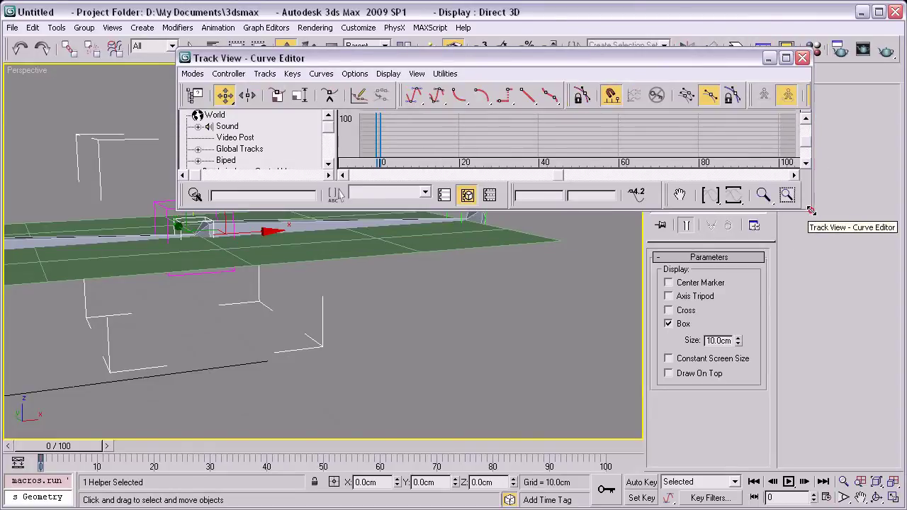
drag(811, 211, 822, 427)
drag(439, 64, 521, 69)
drag(410, 133, 426, 234)
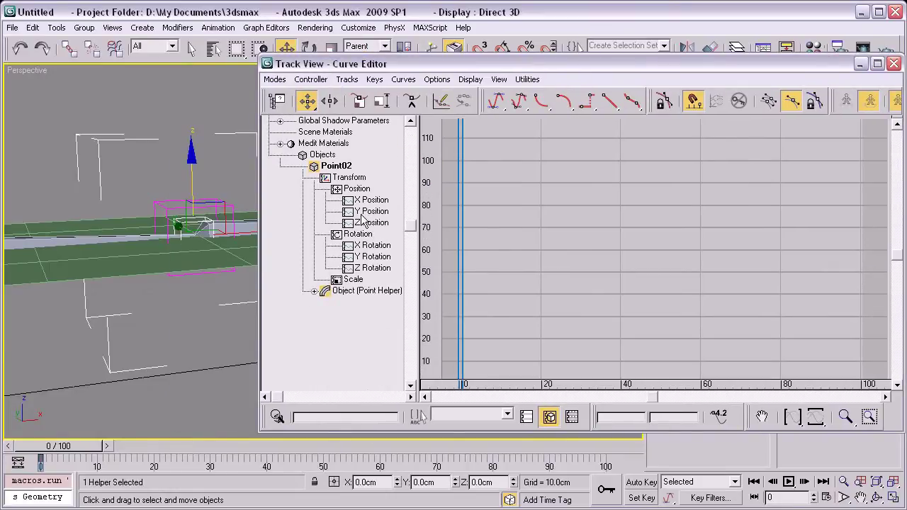
click(369, 224)
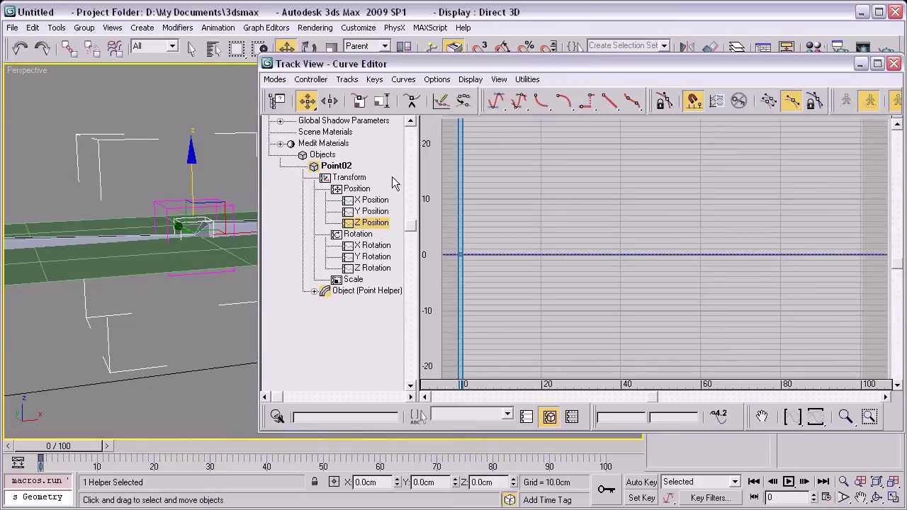
Step: Test-raise Point02 to bend the plane, then reset its Z position to 0
drag(407, 64, 789, 63)
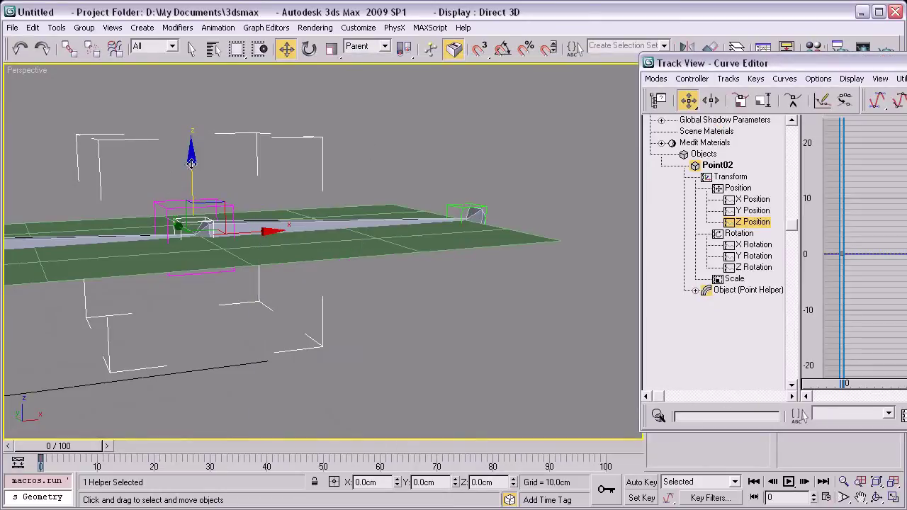
drag(192, 163, 192, 148)
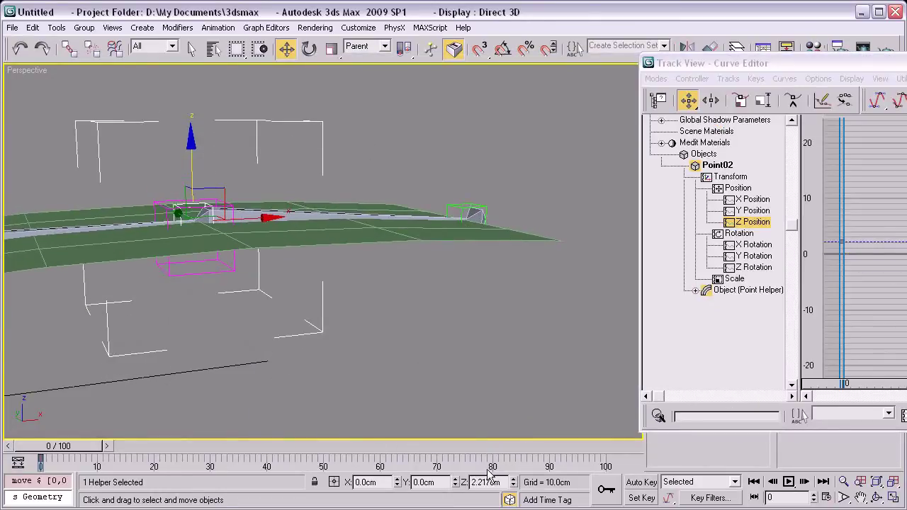
right_click(513, 487)
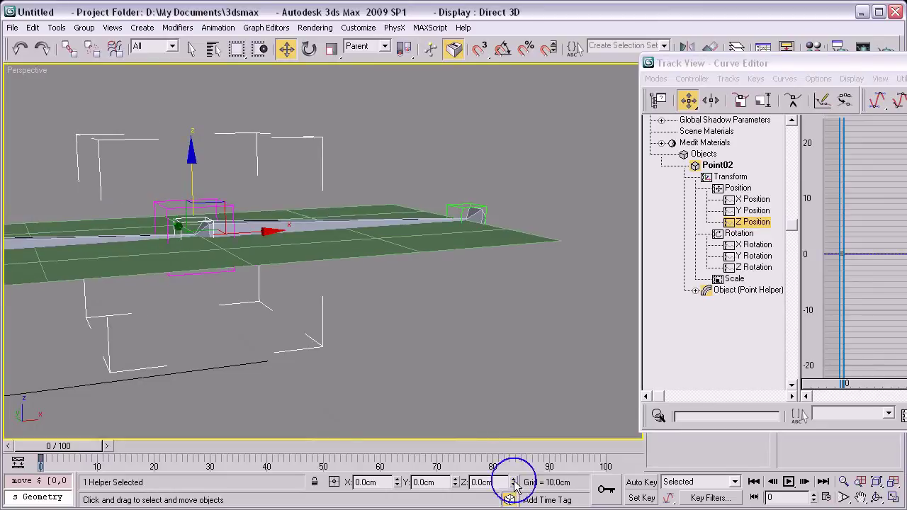
mouse_move(728, 53)
mouse_down()
mouse_move(556, 95)
mouse_move(697, 73)
mouse_up()
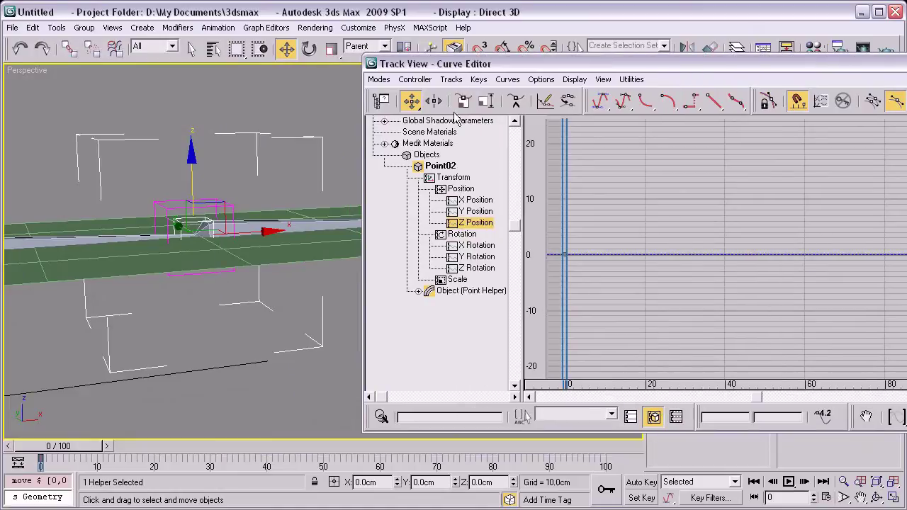
Step: Assign a Noise Float controller to Point02's Z Position track and move the windows off the plane
right_click(467, 227)
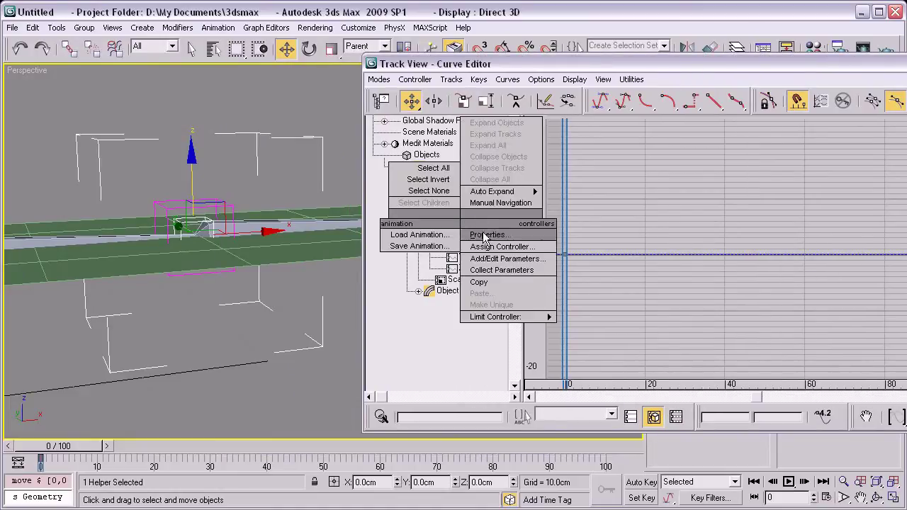
click(488, 246)
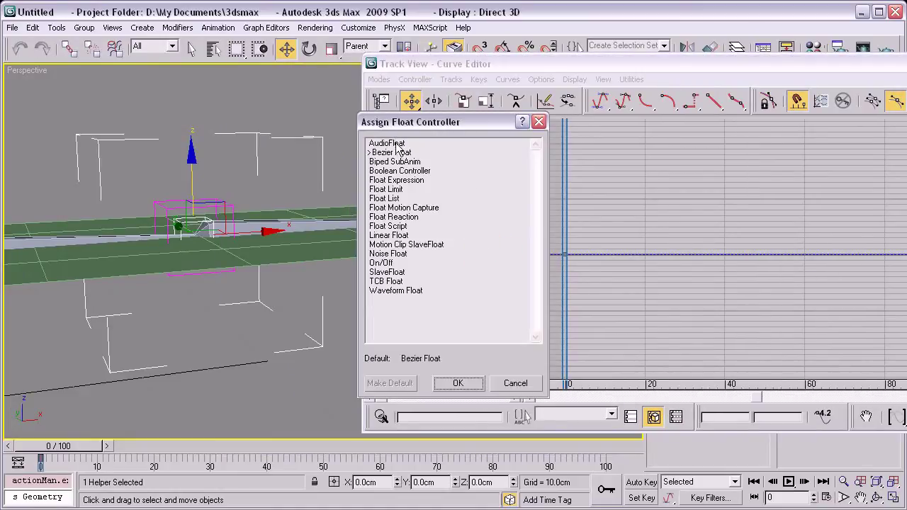
click(386, 254)
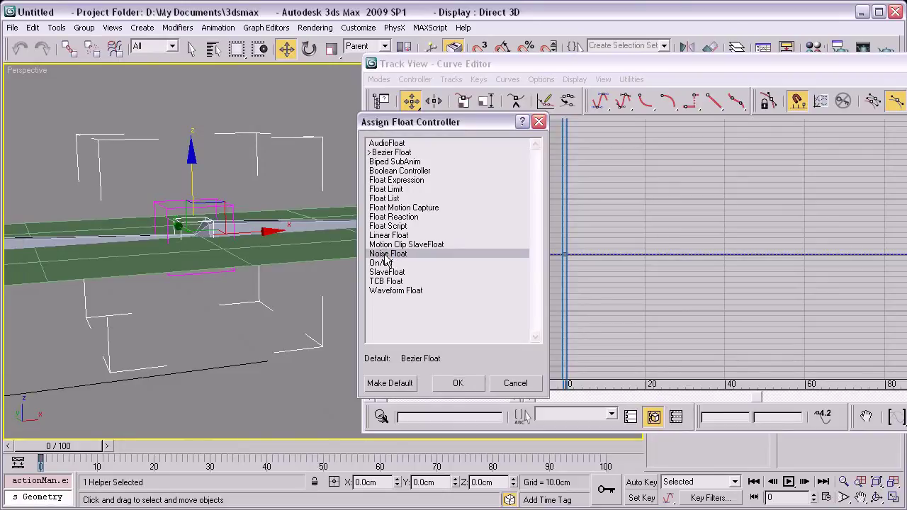
click(459, 383)
mouse_move(483, 169)
mouse_down()
mouse_move(744, 145)
mouse_move(801, 160)
mouse_up()
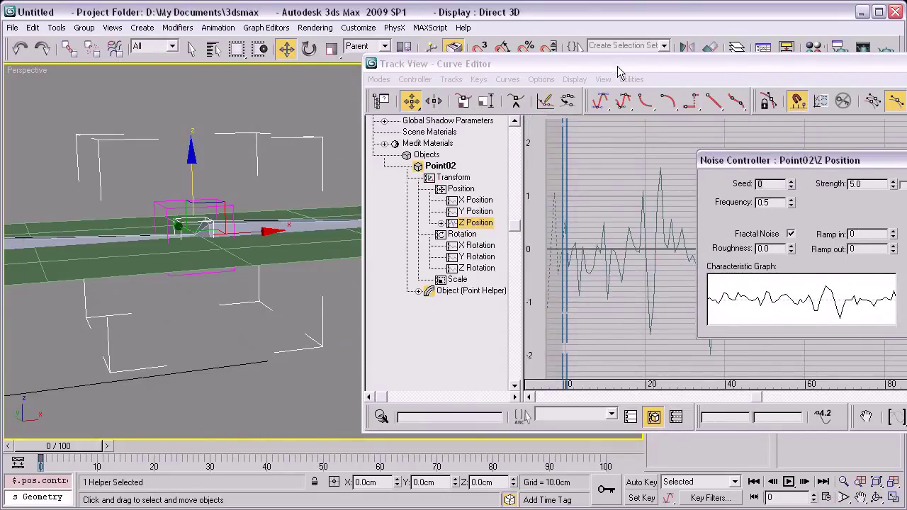
drag(391, 64, 709, 58)
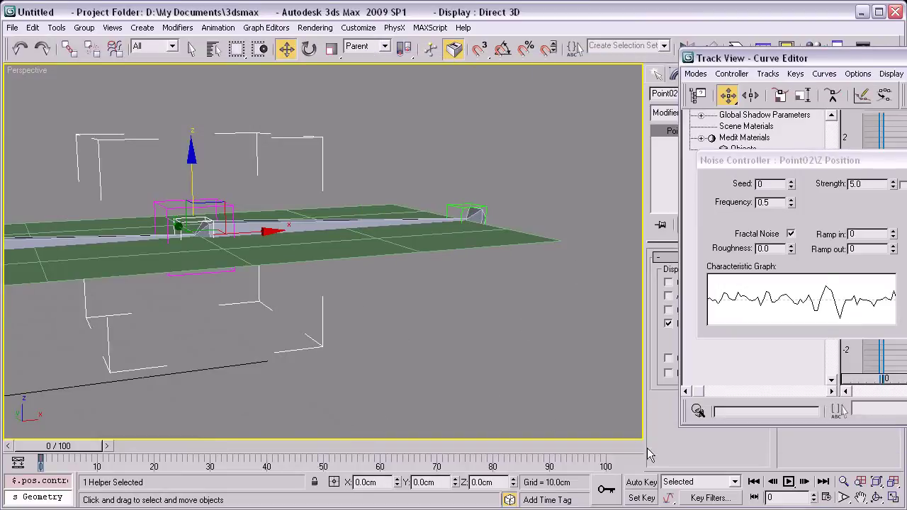
Step: Play the animation and orbit and zoom in on the plane to watch the noise
click(647, 451)
key(slash)
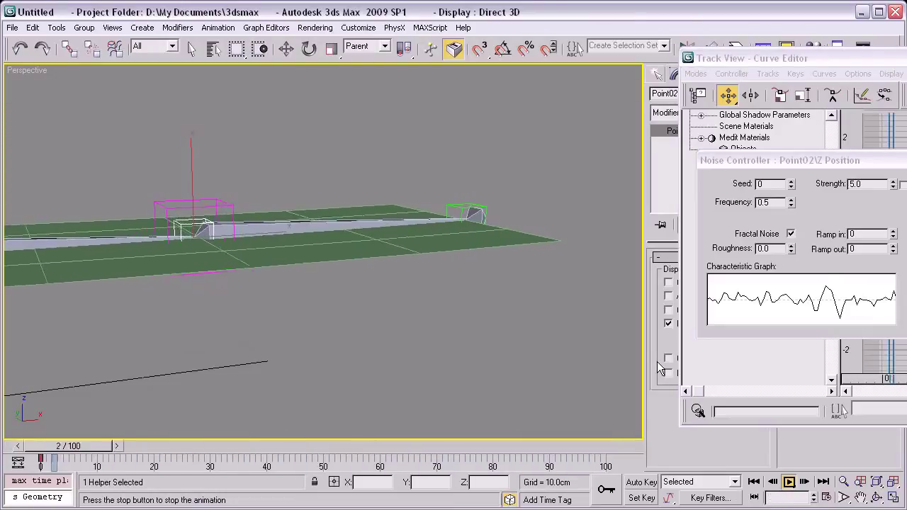
alt+middle_drag(322, 89, 302, 183)
key(alt+z)
mouse_move(334, 172)
mouse_down()
mouse_move(482, 197)
mouse_move(452, 192)
mouse_up()
alt+middle_drag(452, 191, 429, 154)
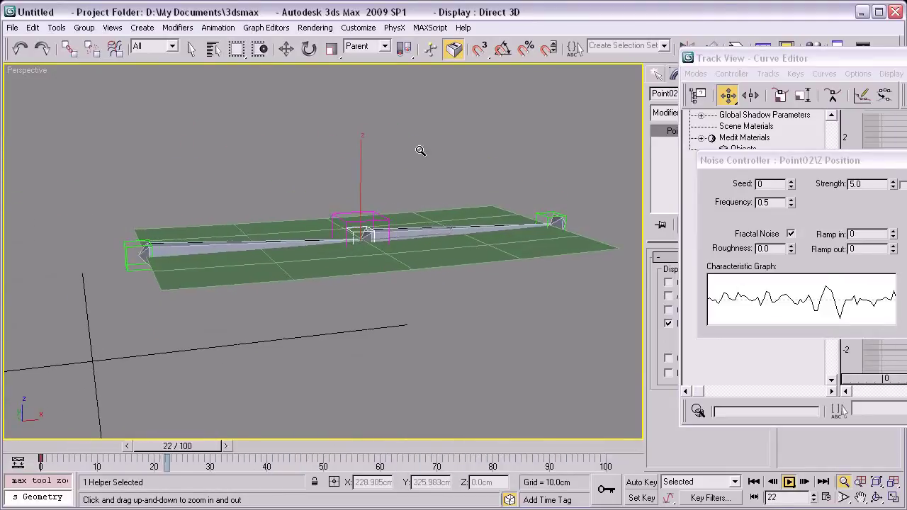
drag(422, 160, 425, 151)
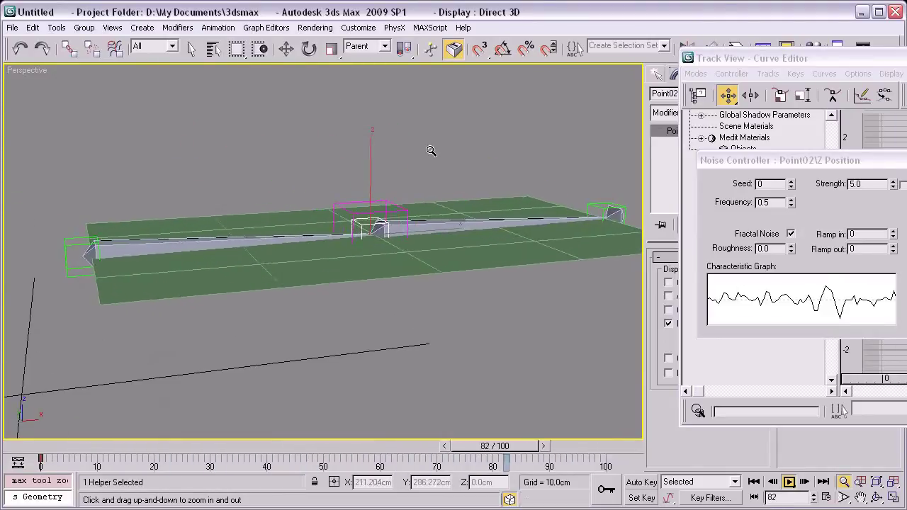
Step: Frame the whole noise curve, then close the Curve Editor
drag(751, 58, 44, 79)
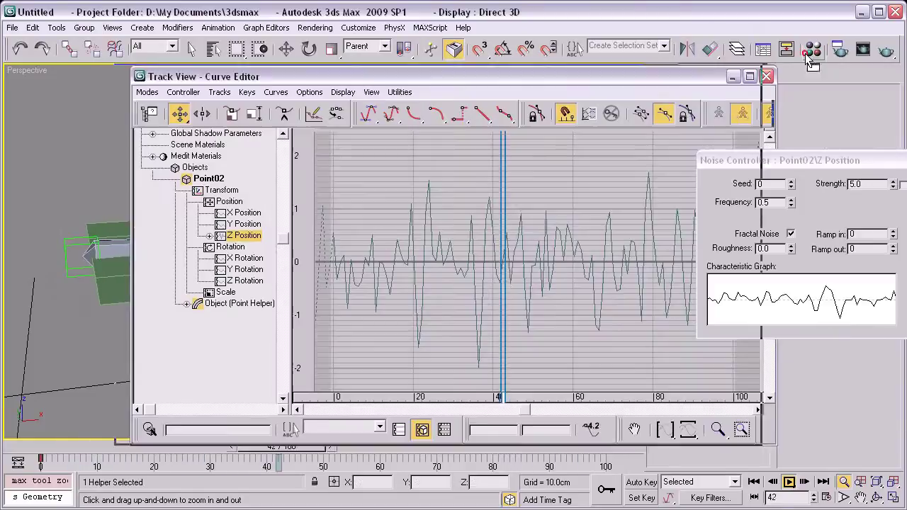
drag(496, 80, 804, 78)
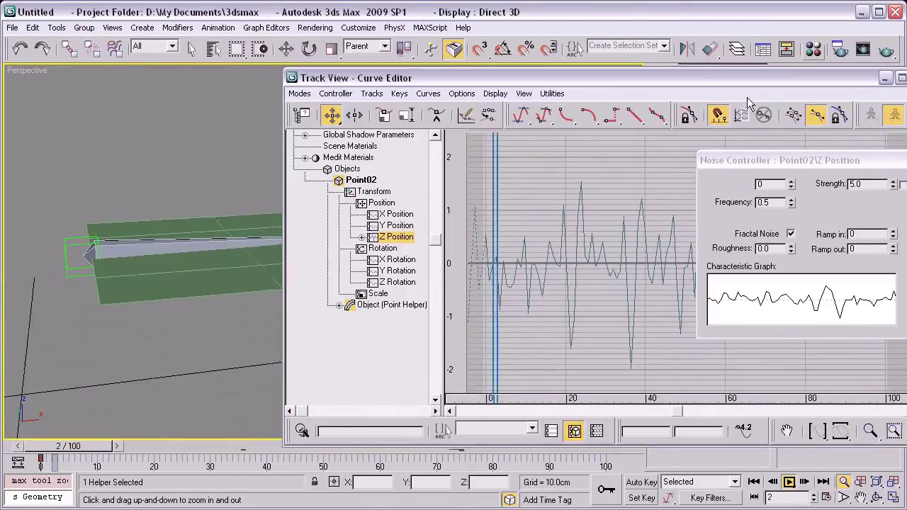
click(900, 78)
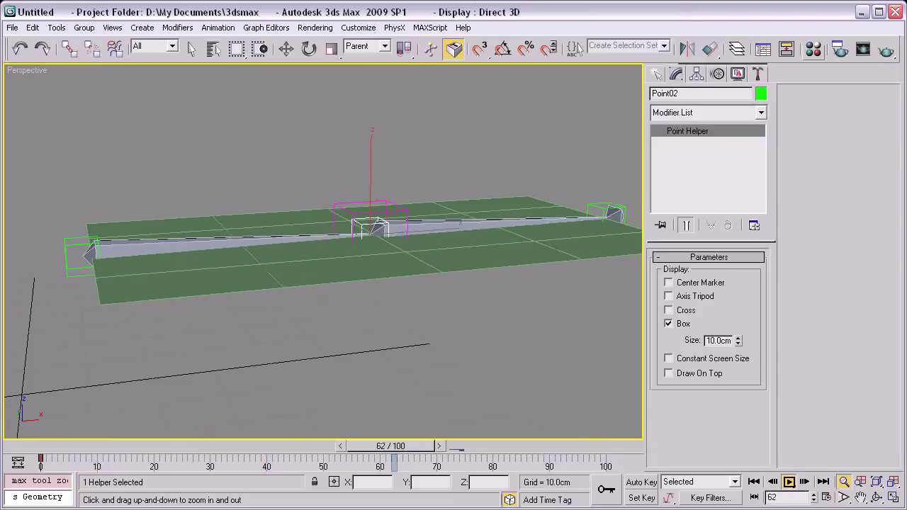
Step: Stop playback, select Point02, and pick its Z Position track in the Motion panel
right_click(595, 122)
key(q)
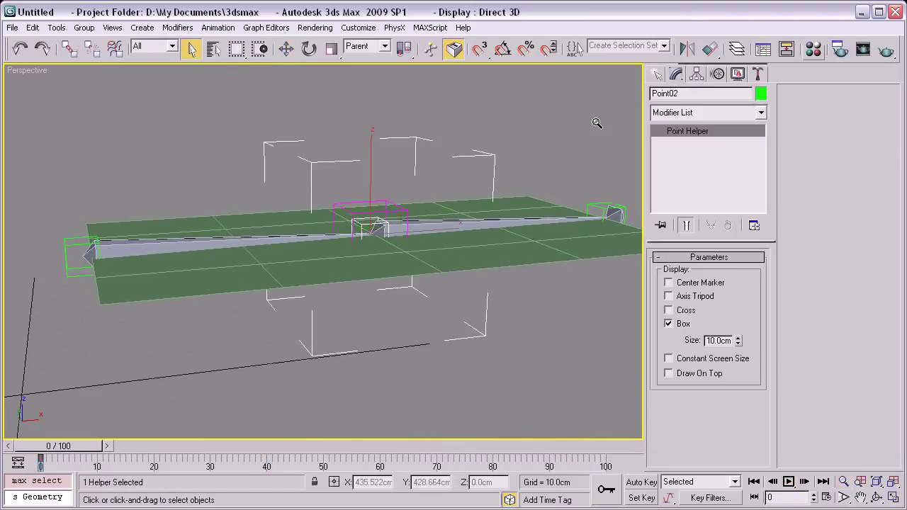
click(557, 122)
click(361, 225)
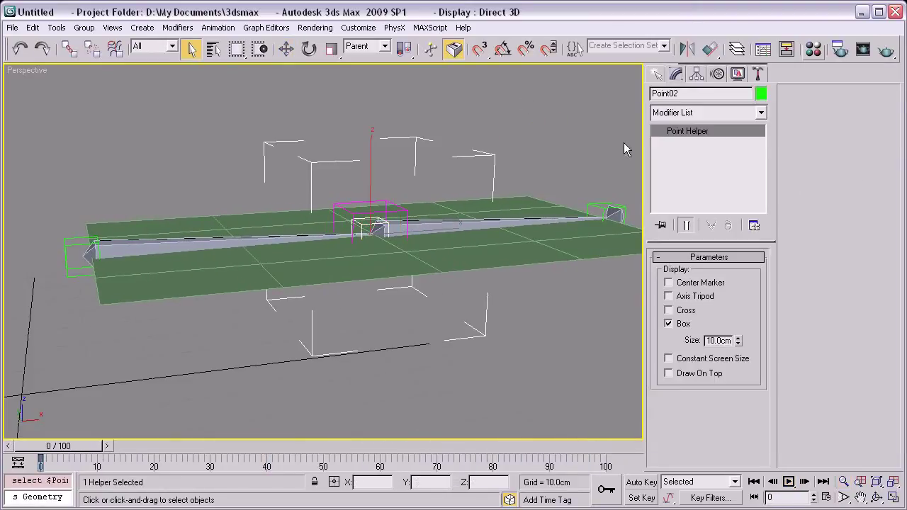
click(716, 77)
click(676, 212)
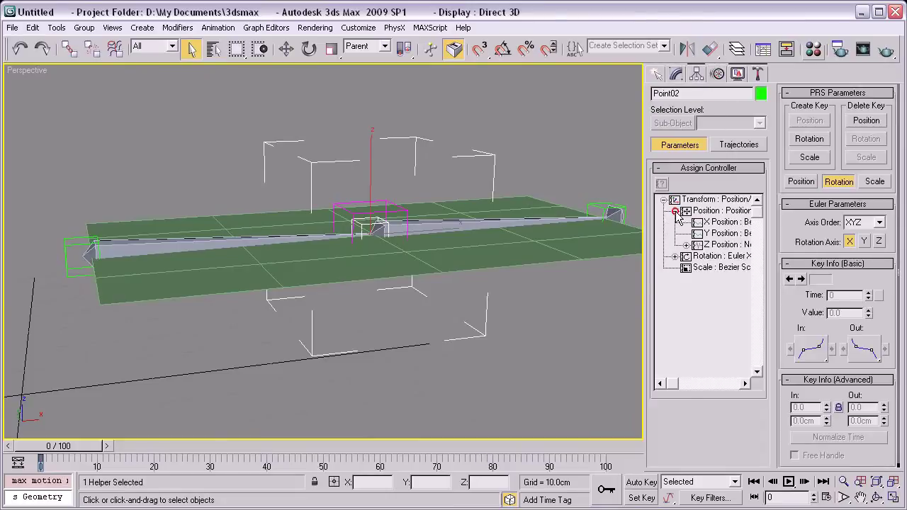
click(719, 244)
Step: Assign Noise Float as the Z Position controller instead of Bezier Float
mouse_move(673, 383)
mouse_down()
mouse_move(688, 384)
mouse_move(647, 360)
mouse_up()
click(661, 184)
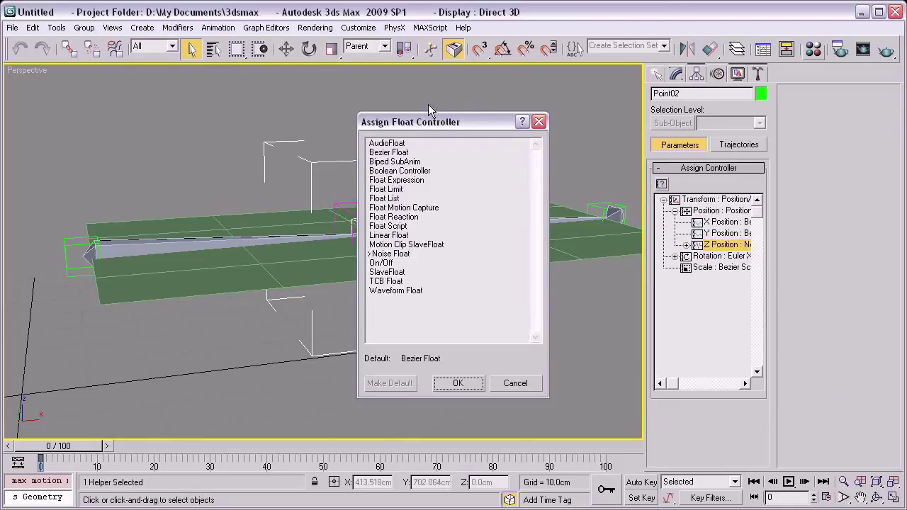
click(392, 152)
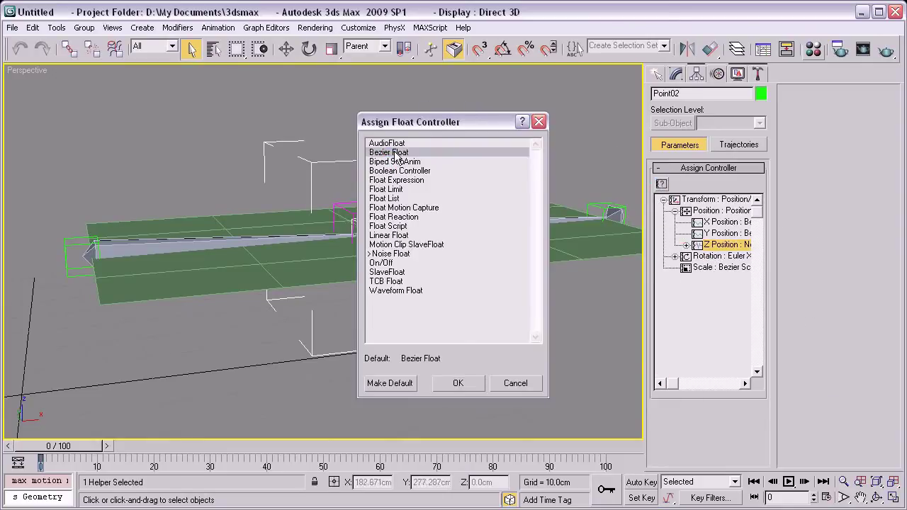
click(393, 254)
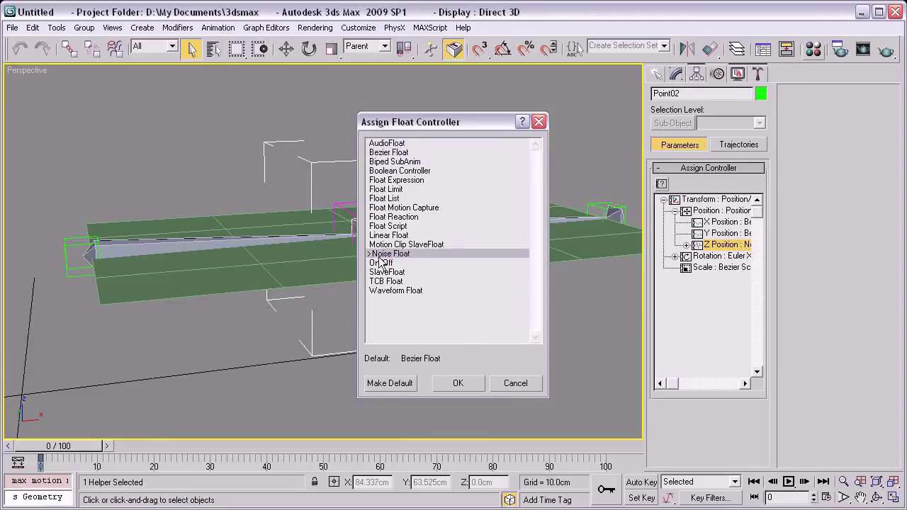
click(459, 385)
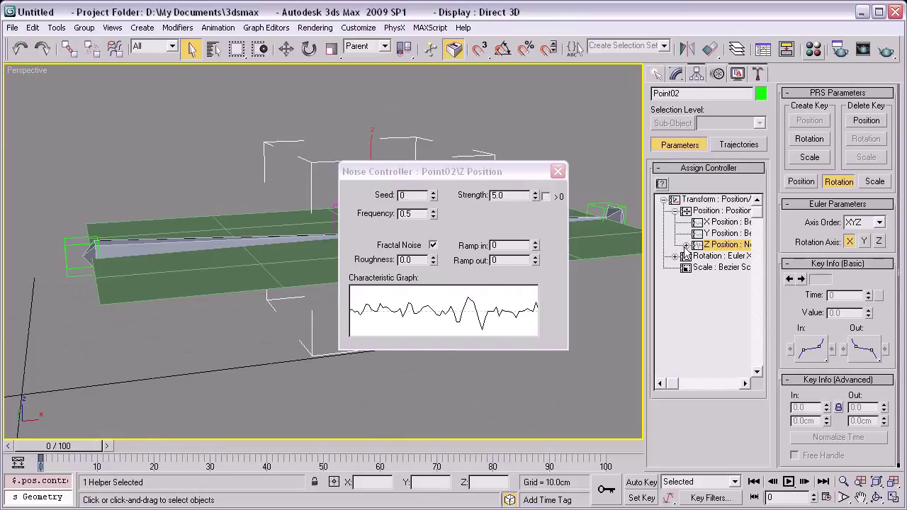
Step: Preview the noise by scrubbing the timeline, trying a Strength of 19.8
drag(444, 180, 744, 177)
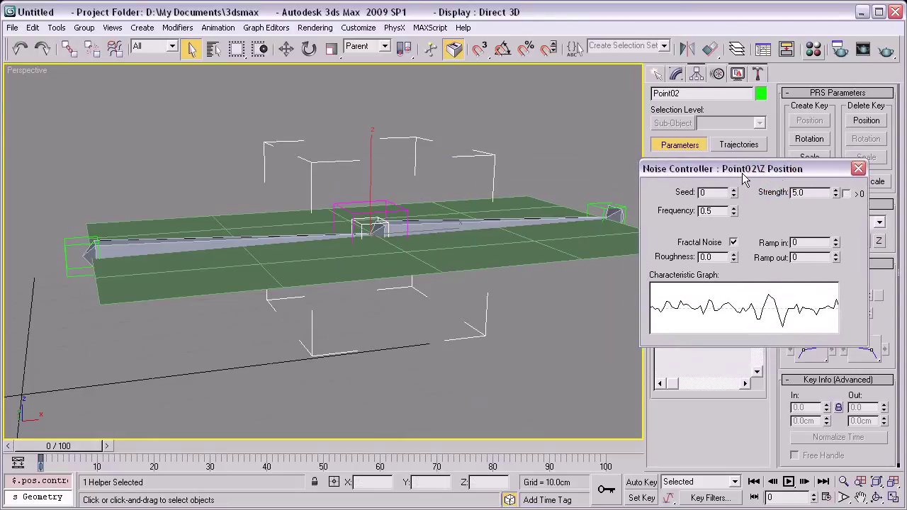
drag(60, 446, 59, 446)
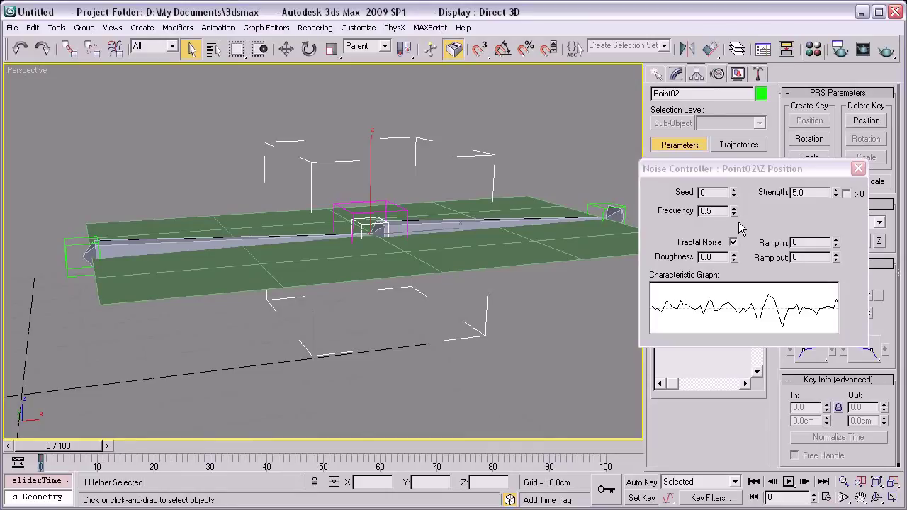
drag(836, 190, 810, 146)
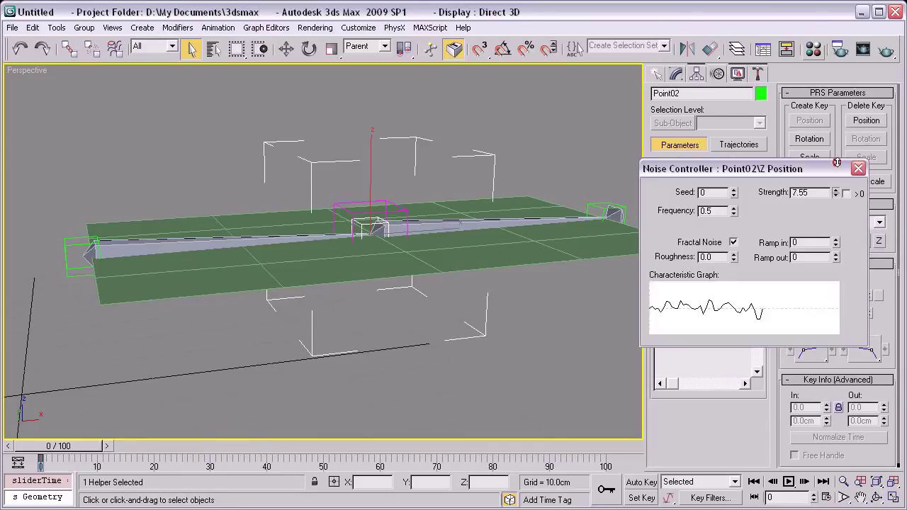
drag(58, 445, 637, 447)
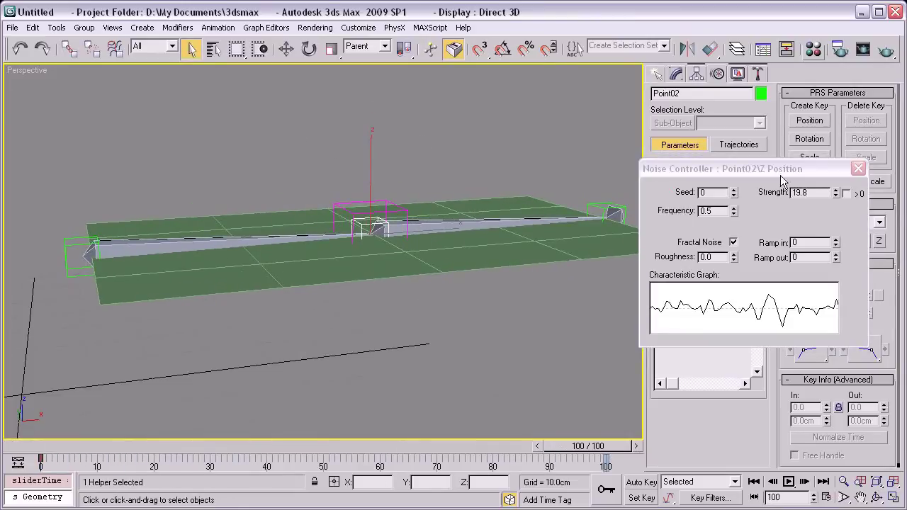
click(819, 193)
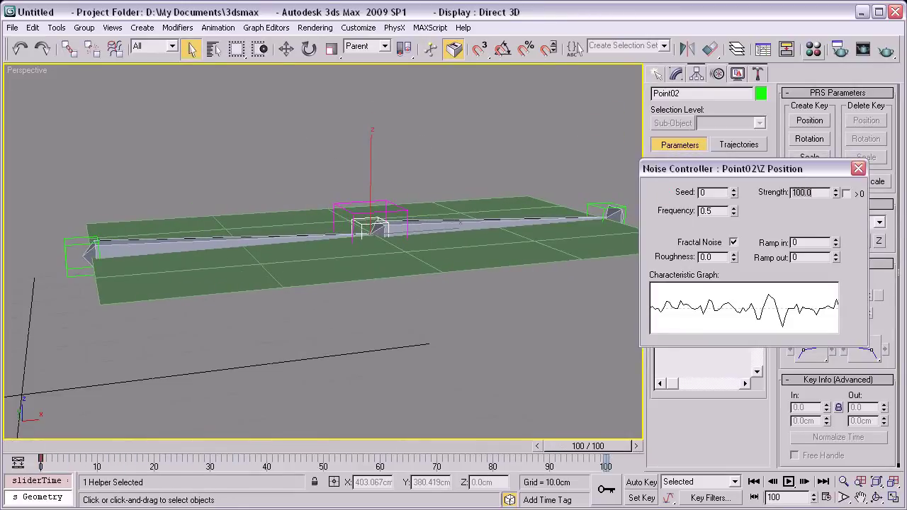
drag(25, 450, 370, 427)
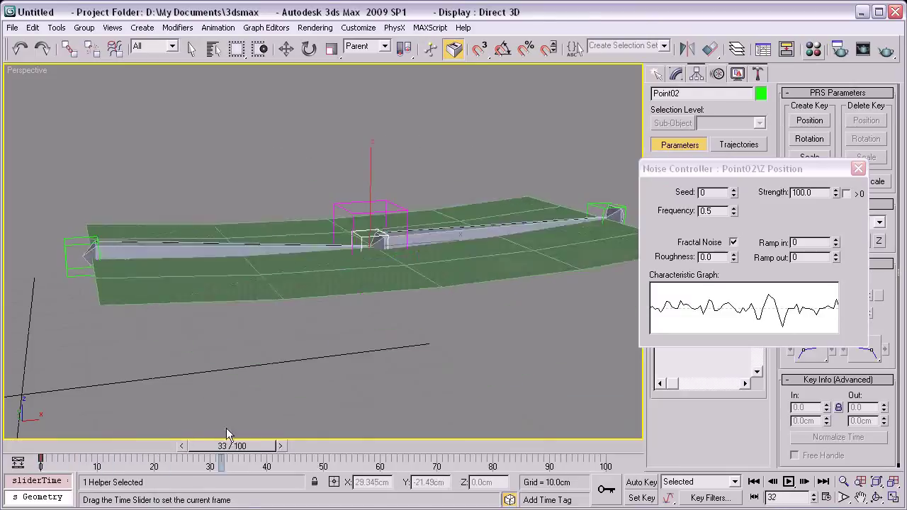
Step: Set the noise Strength to 10 and scrub and orbit to check the gentler wobble
click(601, 177)
text(10)
key(Return)
mouse_move(301, 451)
mouse_down()
mouse_move(714, 437)
mouse_move(625, 414)
mouse_up()
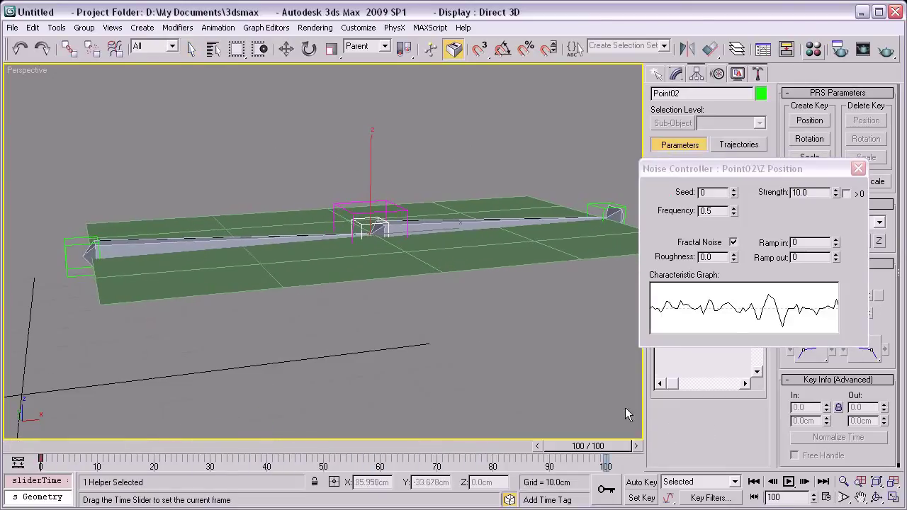
alt+middle_drag(625, 415, 500, 306)
key(alt+z)
drag(454, 212, 453, 265)
alt+middle_drag(453, 265, 434, 259)
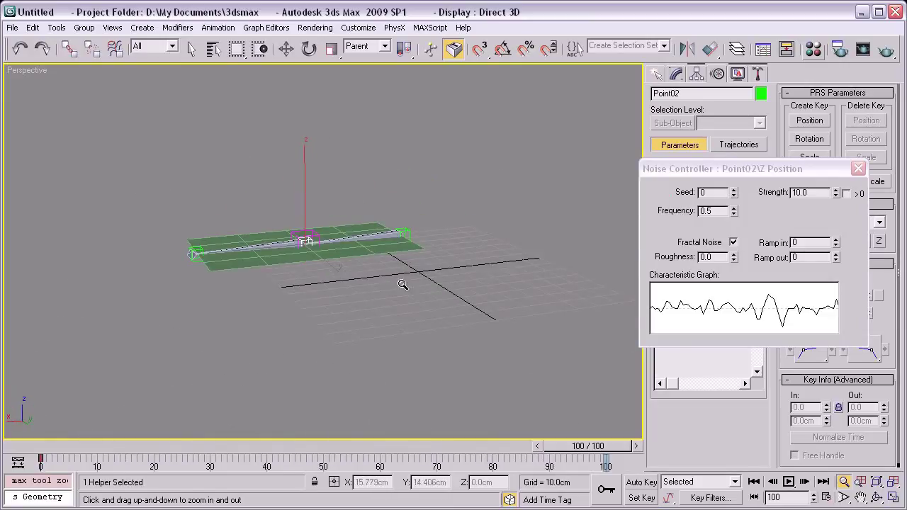
Step: Play the animation, stop back at frame 0, and close the Noise Controller dialog
drag(403, 285, 451, 79)
key(slash)
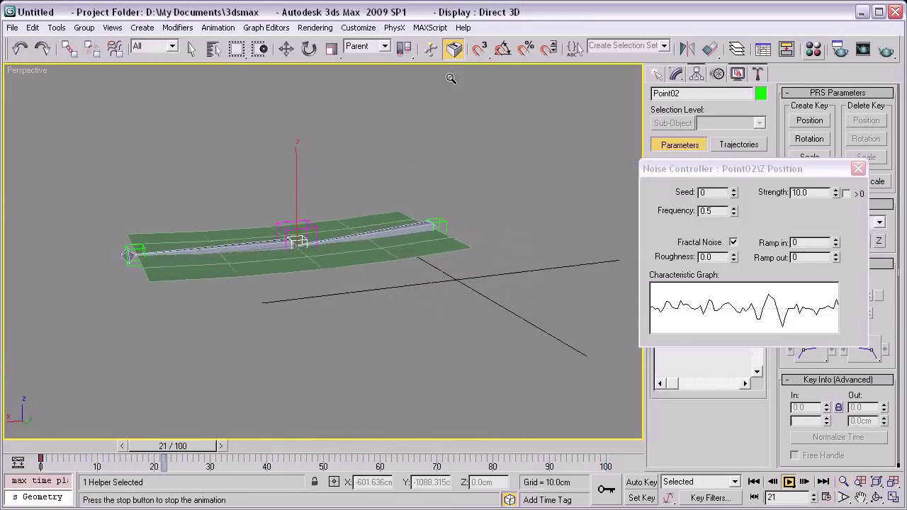
key(Home)
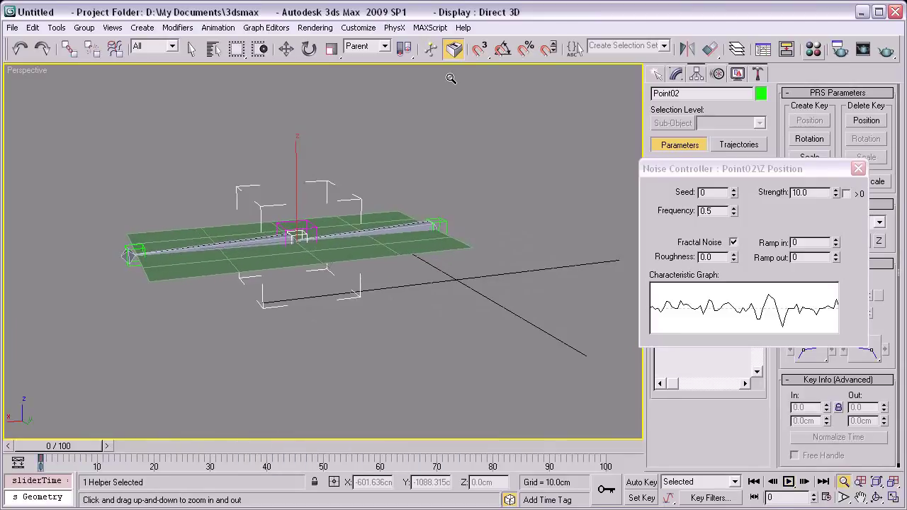
drag(698, 177, 444, 174)
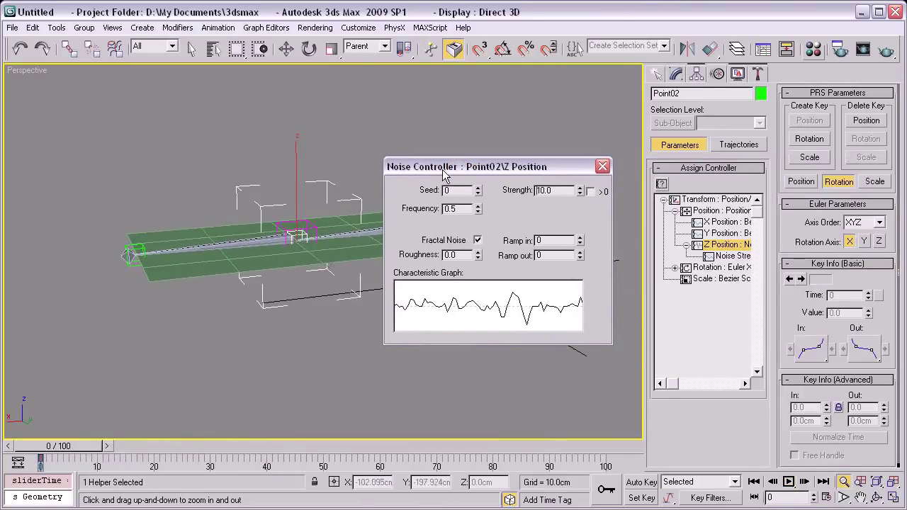
click(603, 166)
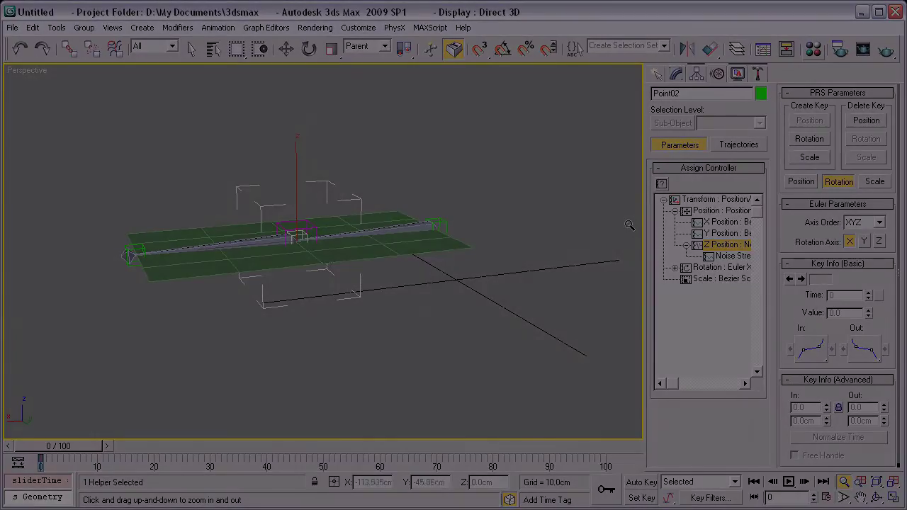